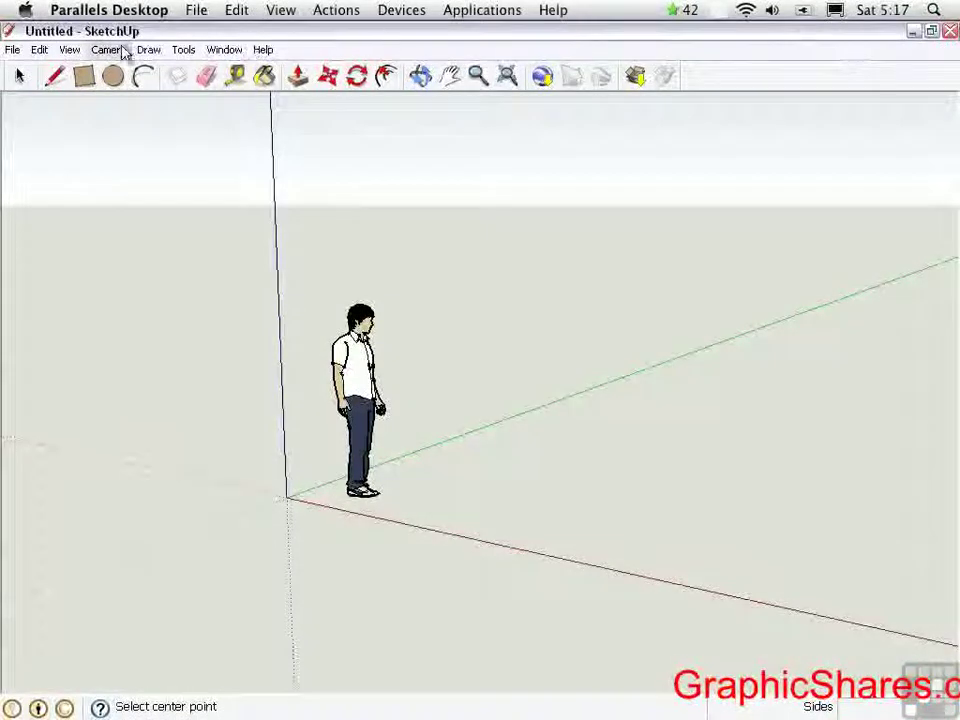
# - Review the editing, view, camera, drawing and window commands and the Shortcuts page of System Preferences, leaving the preferences unchanged
pyautogui.click(45, 53)
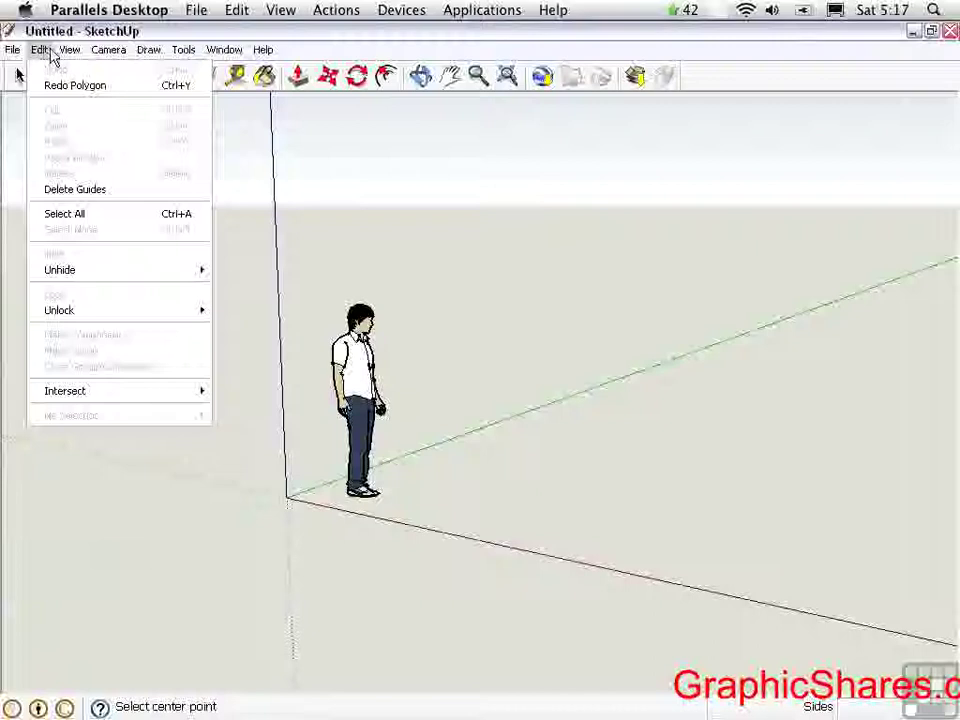
pyautogui.moveTo(69, 52)
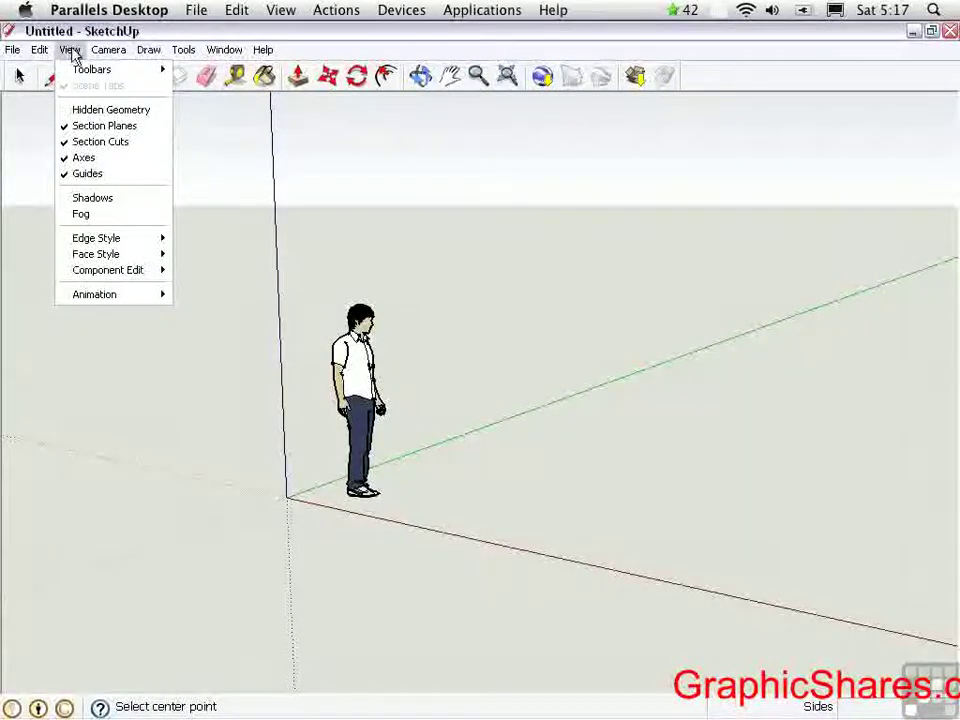
pyautogui.moveTo(80, 76)
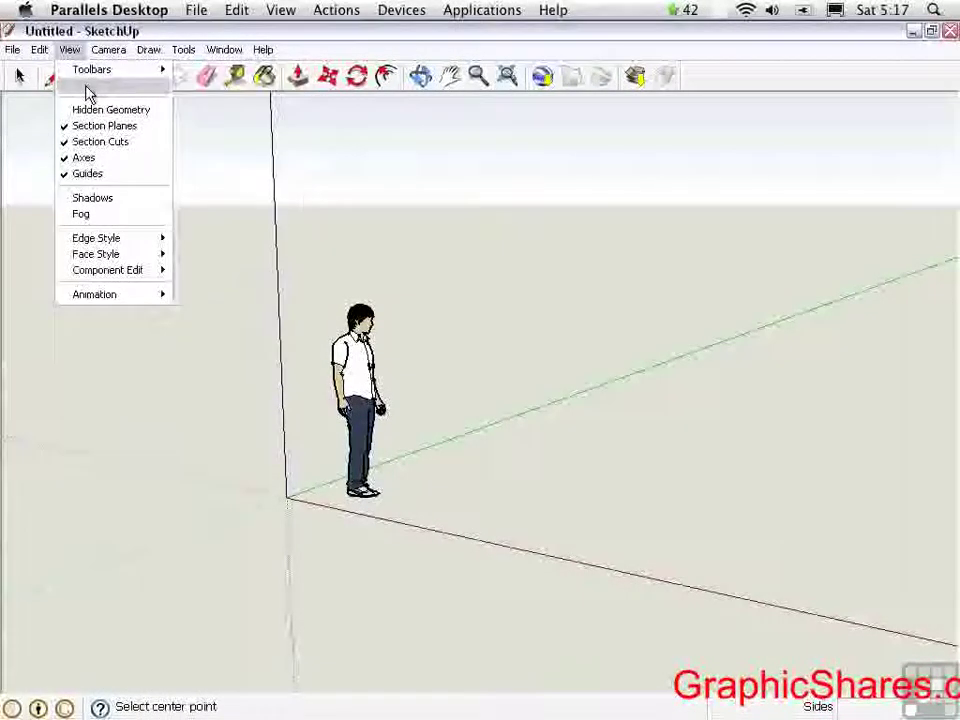
pyautogui.moveTo(110, 55)
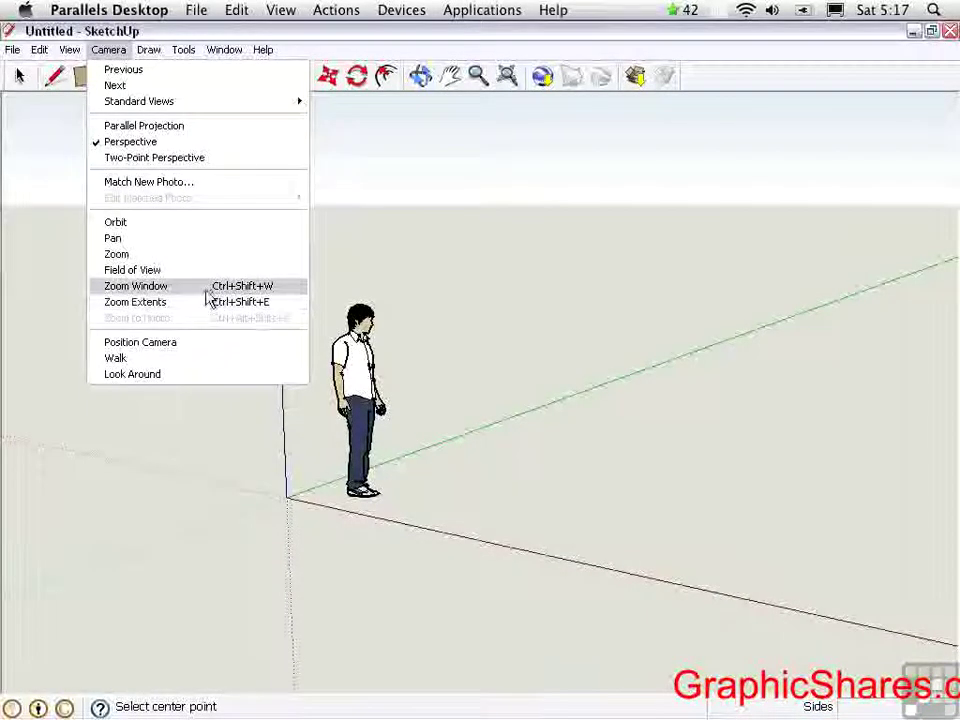
pyautogui.moveTo(150, 50)
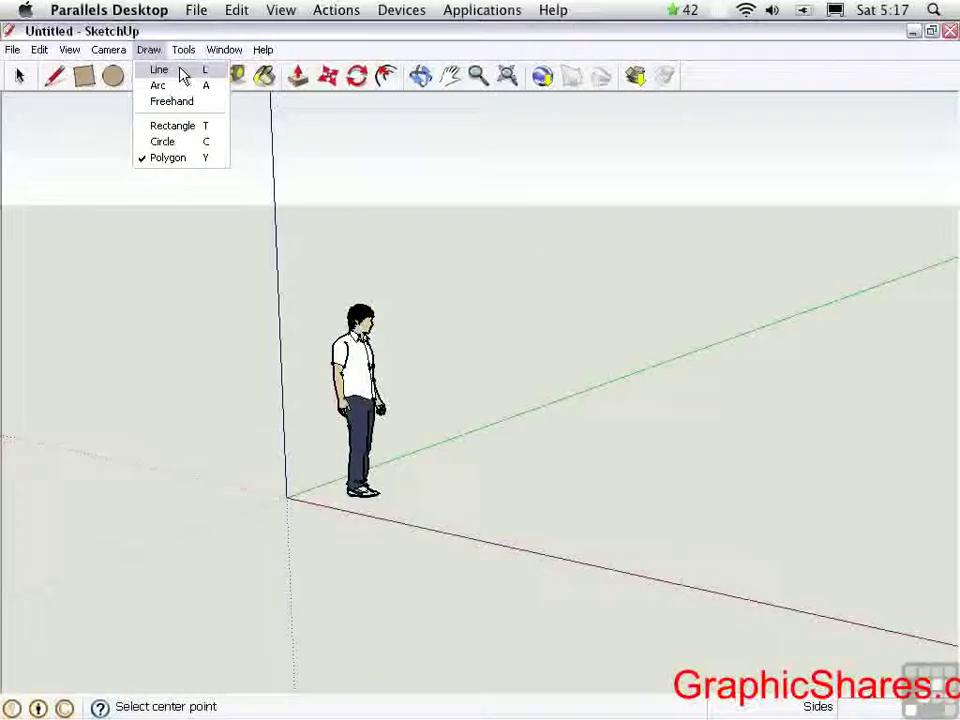
pyautogui.moveTo(216, 54)
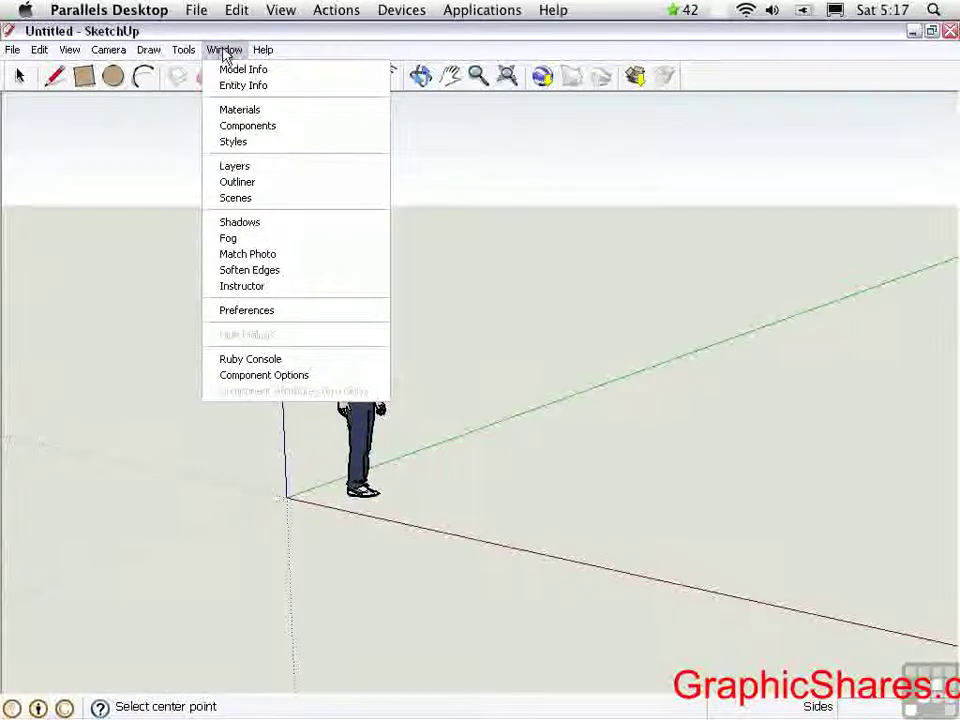
pyautogui.click(270, 316)
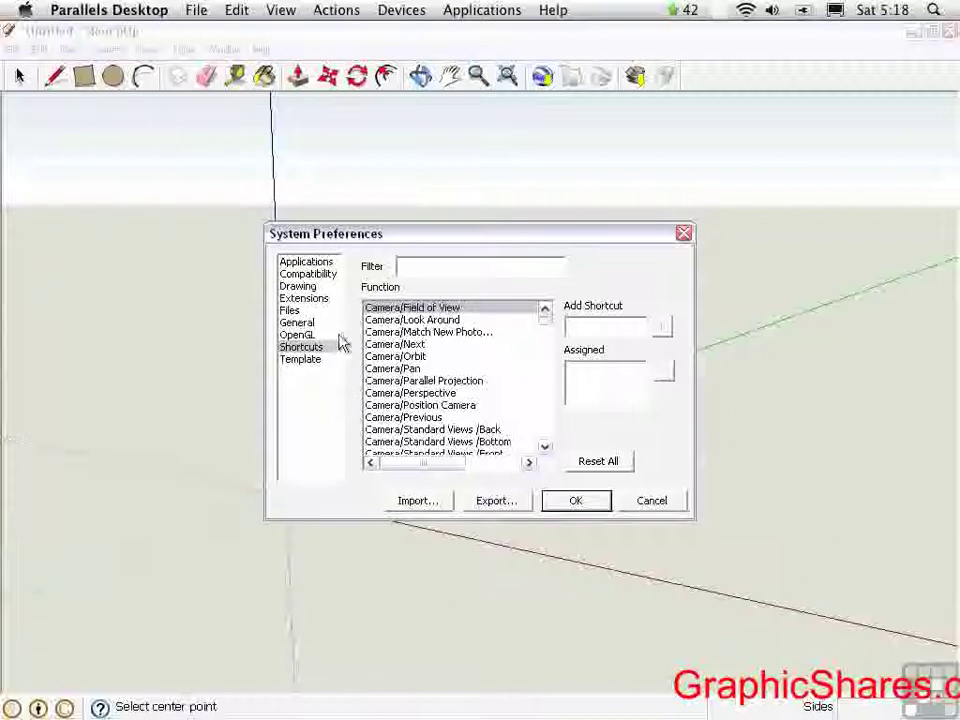
pyautogui.click(636, 505)
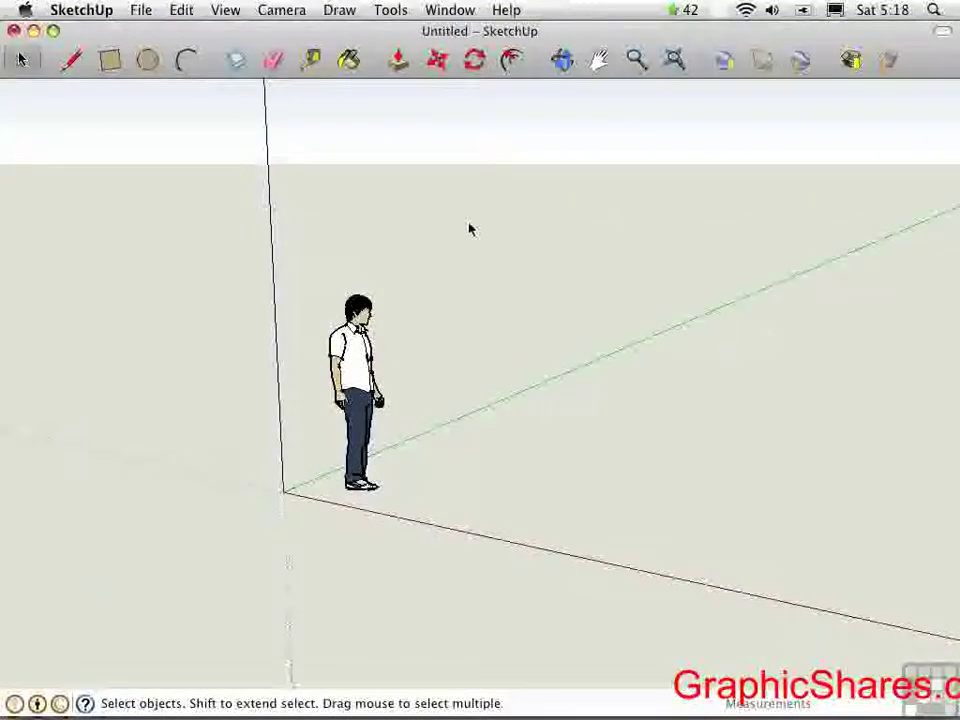
# - In the Mac version of SketchUp, examine the view, camera, drawing, tool and window commands with their assigned shortcuts
pyautogui.click(180, 12)
pyautogui.moveTo(217, 10)
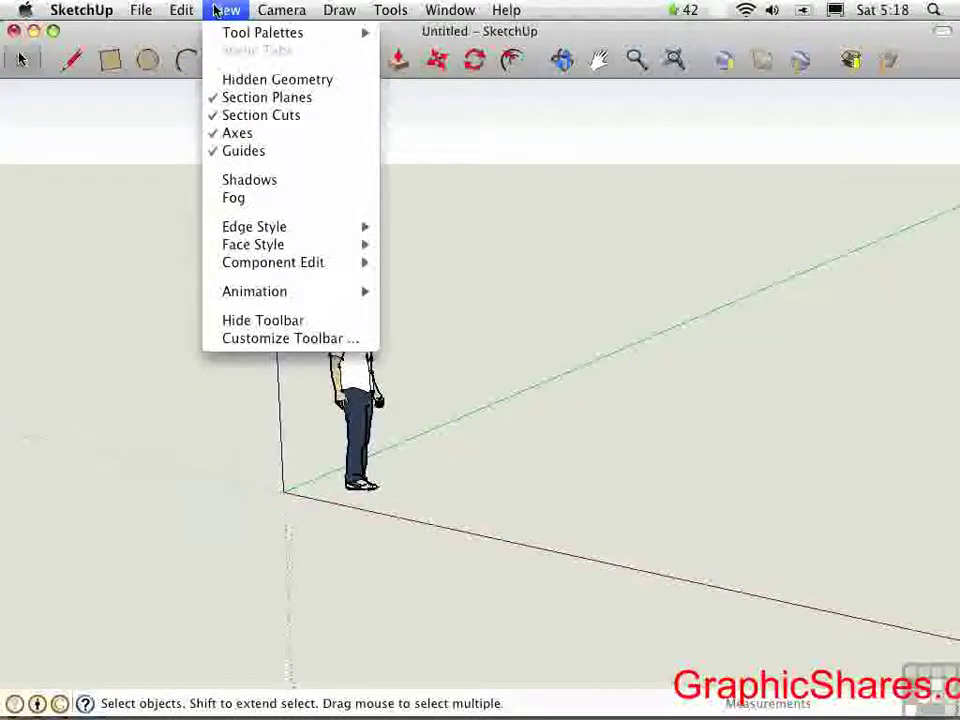
pyautogui.moveTo(275, 11)
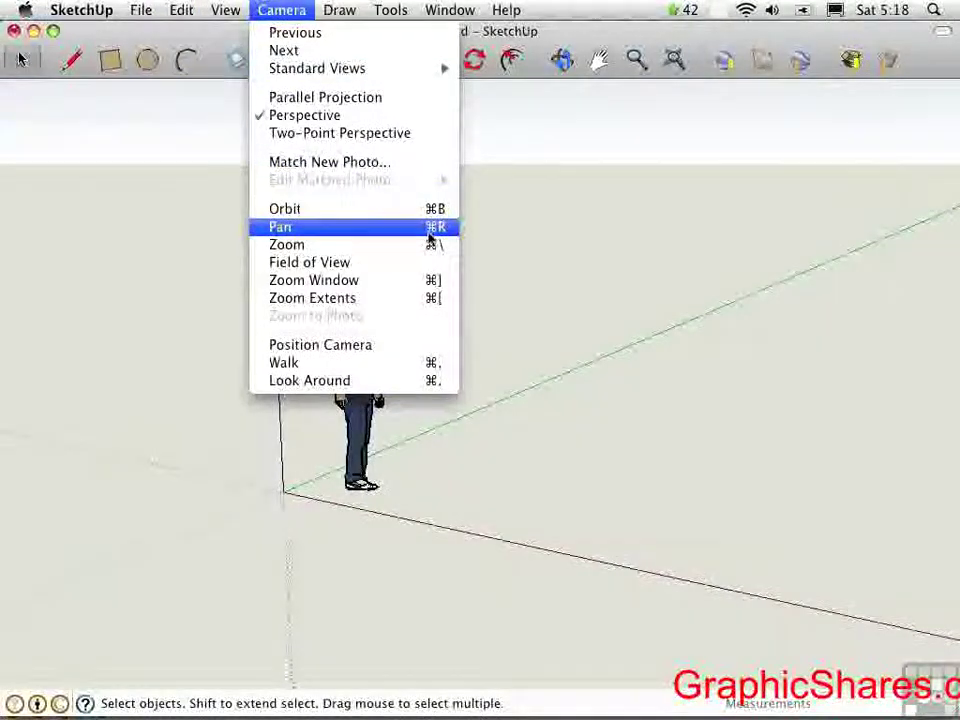
pyautogui.moveTo(331, 14)
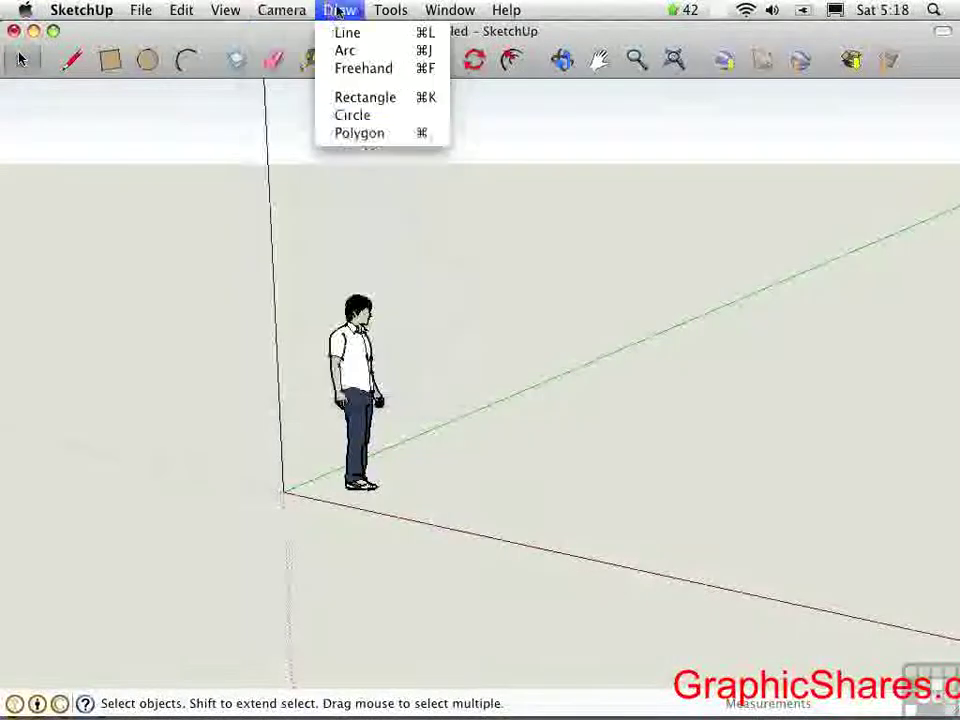
pyautogui.moveTo(393, 13)
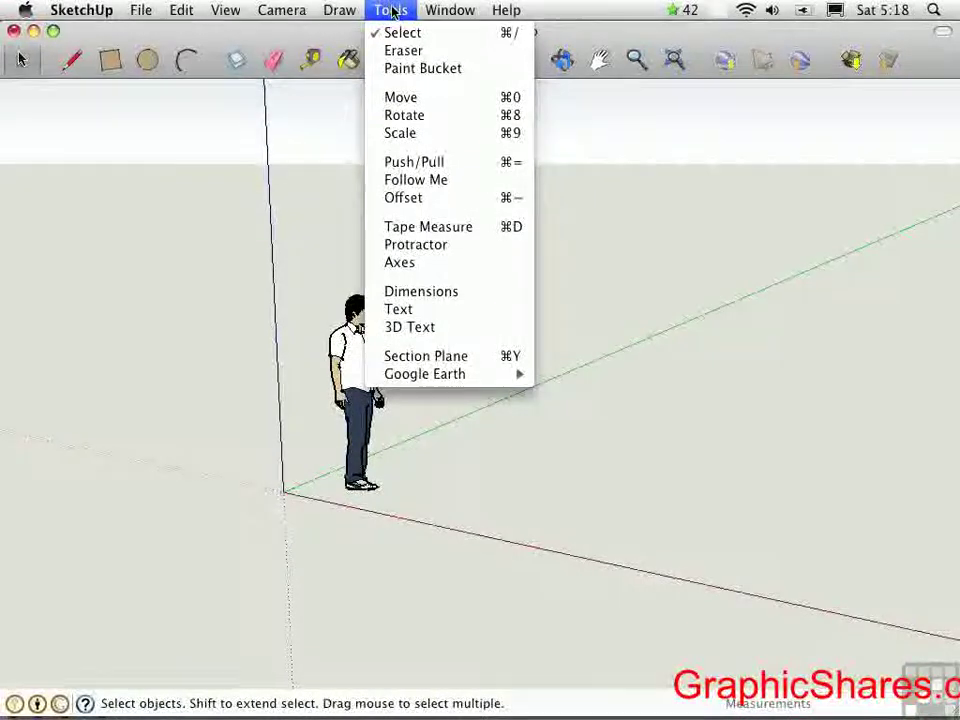
pyautogui.moveTo(435, 11)
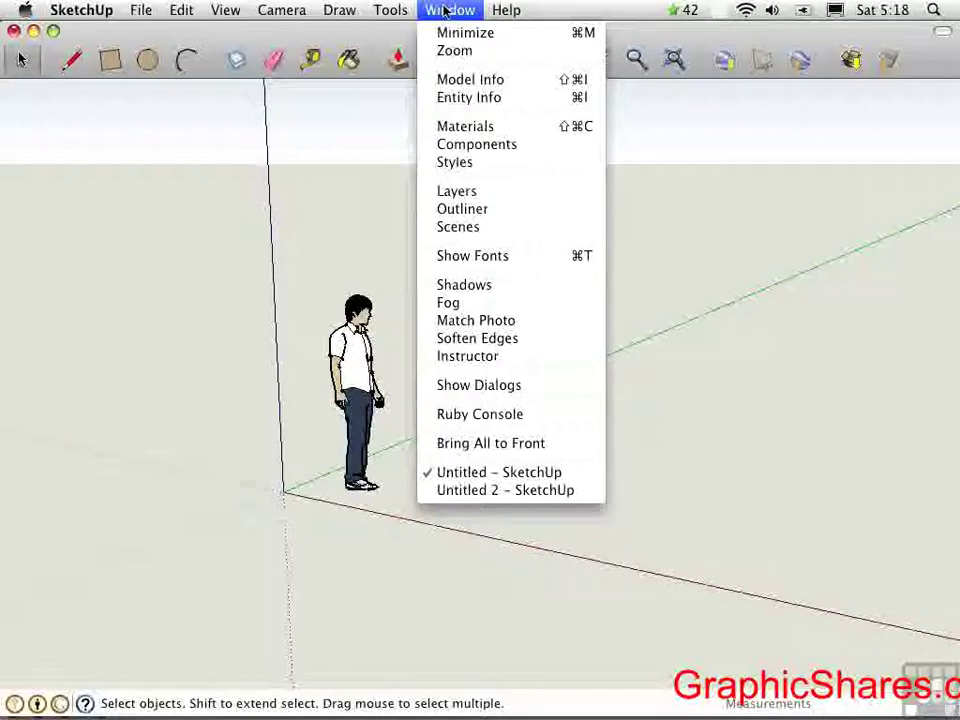
pyautogui.click(443, 12)
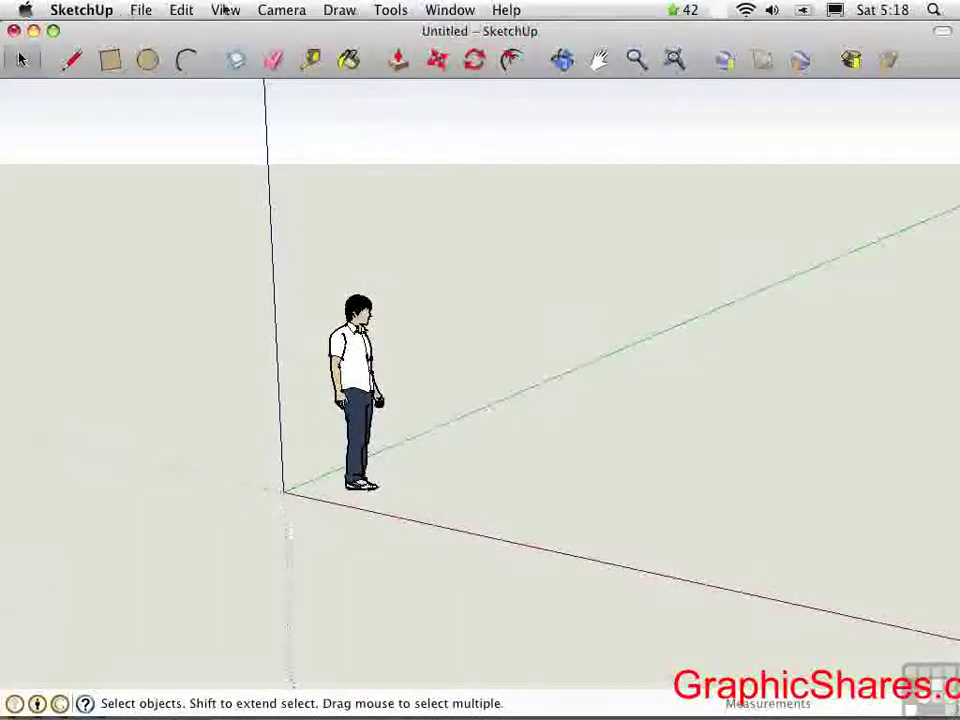
# - View the keyboard shortcuts assigned to functions in SketchUp Preferences and close the preferences
pyautogui.click(64, 10)
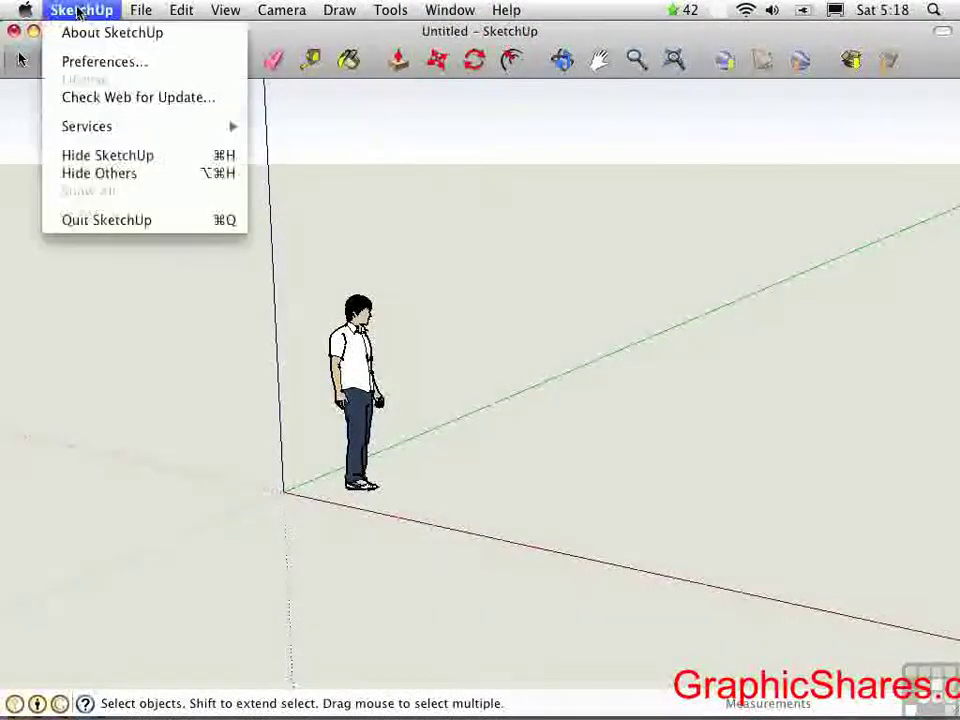
pyautogui.click(81, 67)
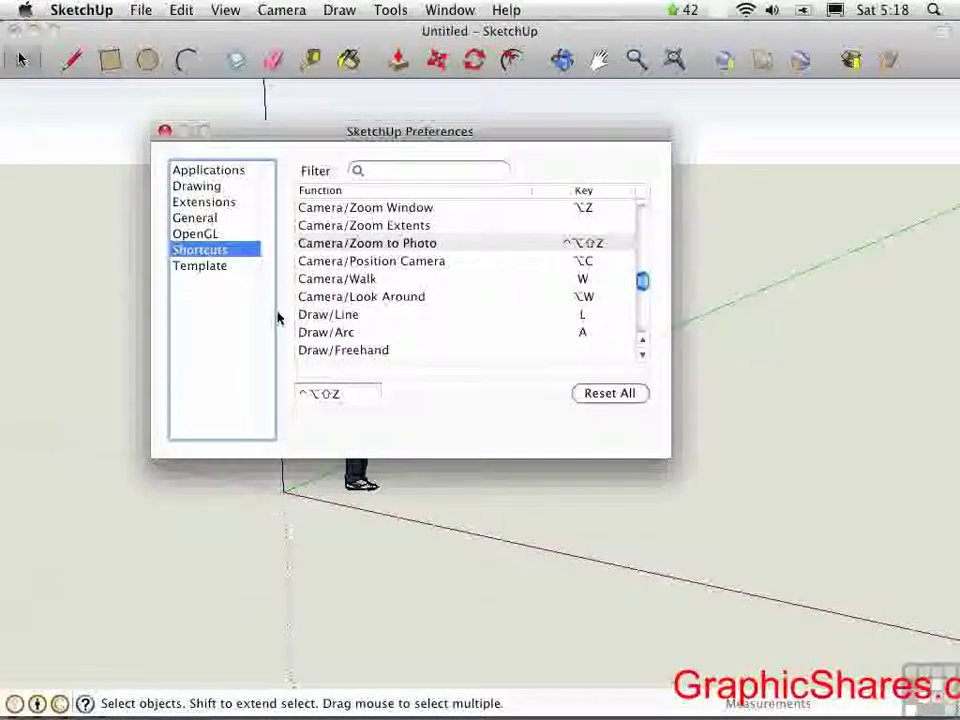
pyautogui.click(165, 131)
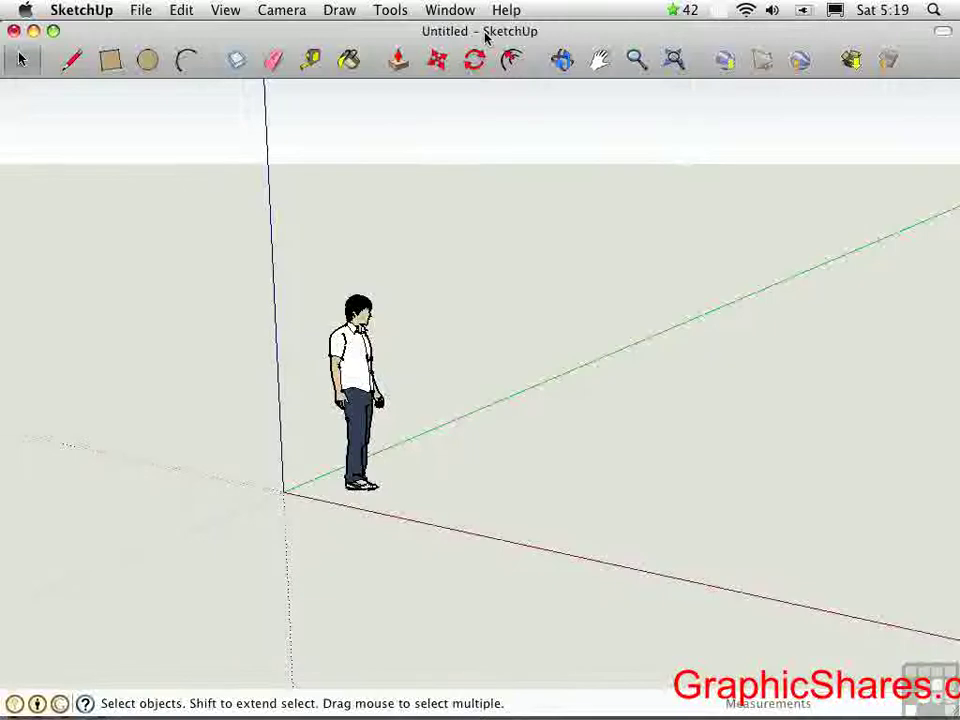
# - Show the Welcome to SketchUp window, browse its template selection and return to the model
pyautogui.click(506, 10)
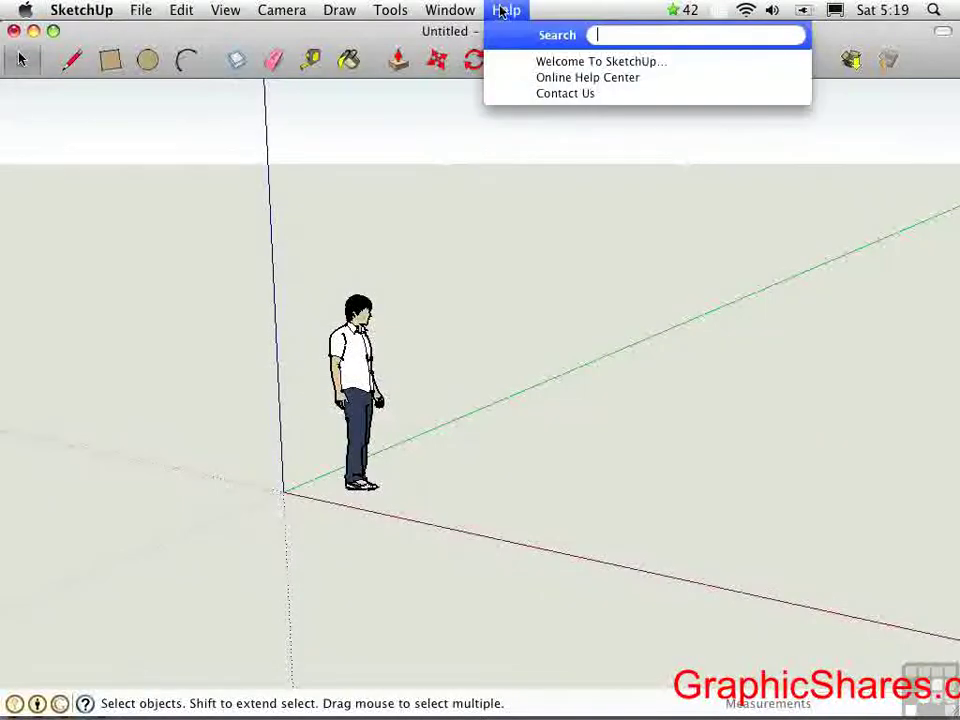
pyautogui.click(536, 63)
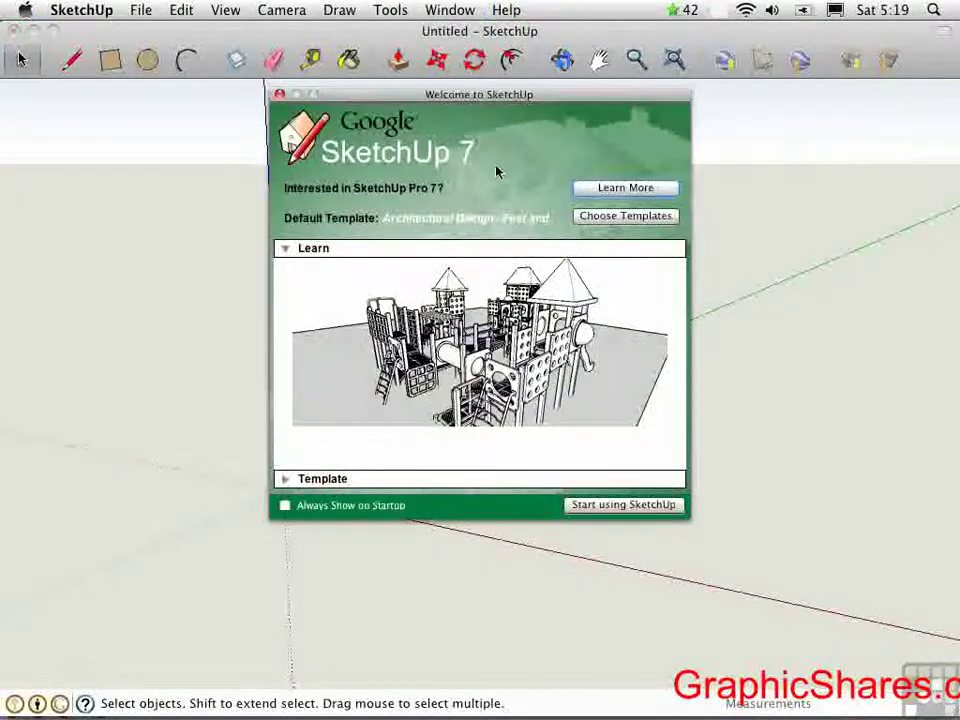
pyautogui.click(285, 248)
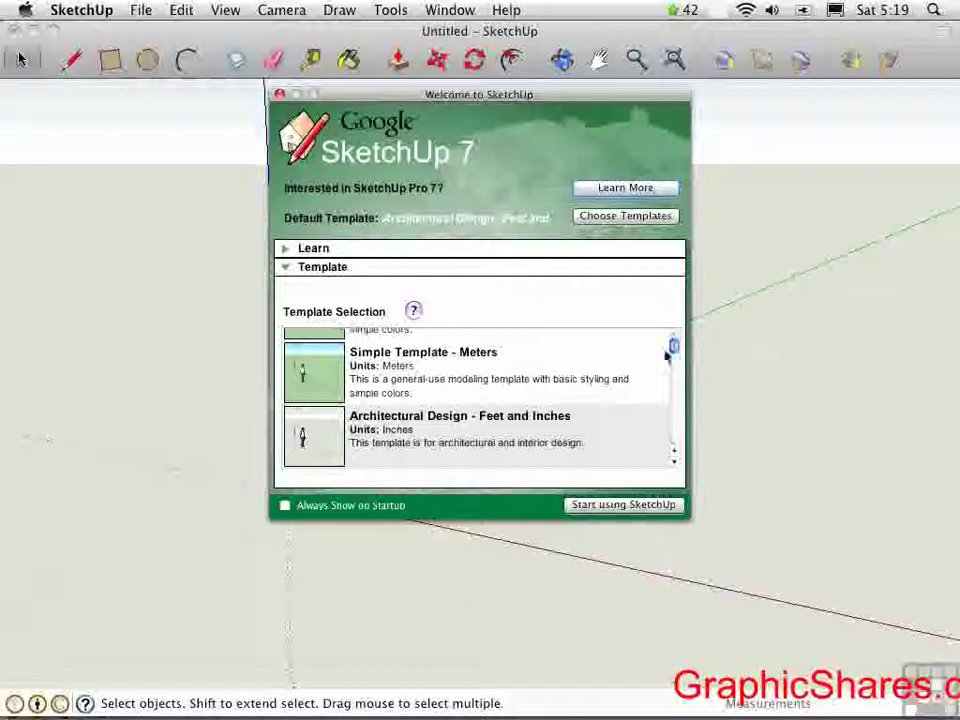
pyautogui.scroll(-3, 675, 357)
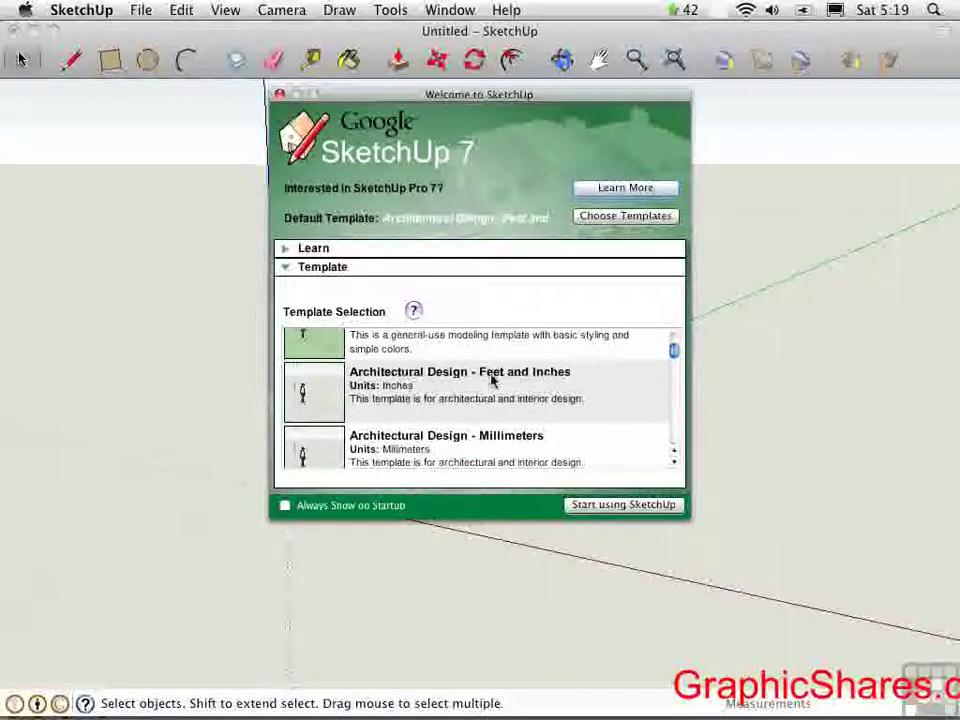
pyautogui.scroll(-4, 675, 356)
pyautogui.scroll(4, 660, 370)
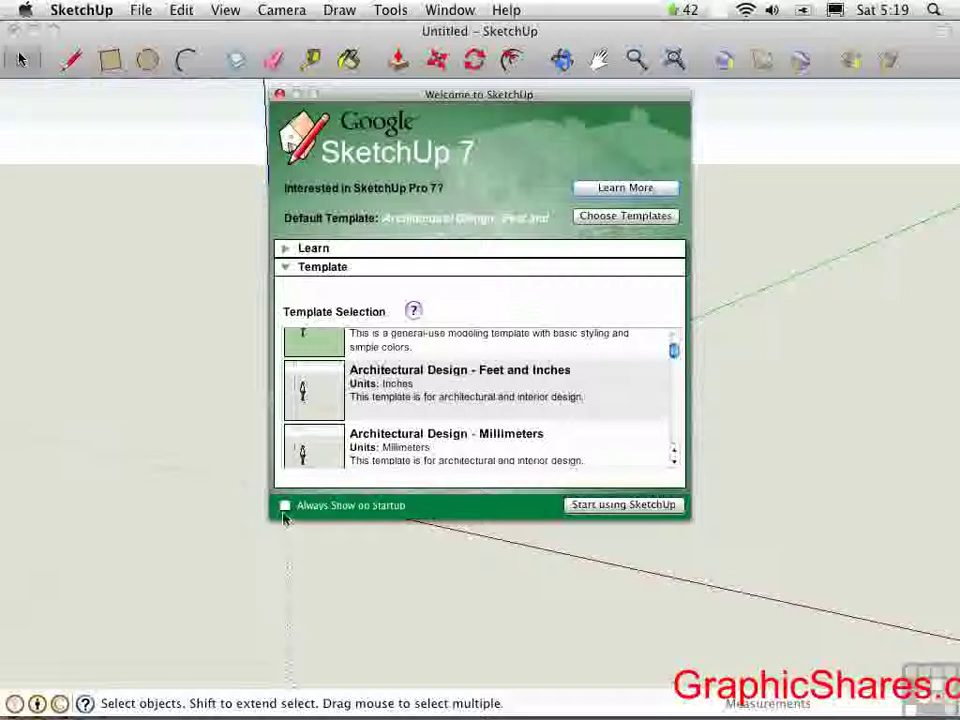
pyautogui.click(591, 506)
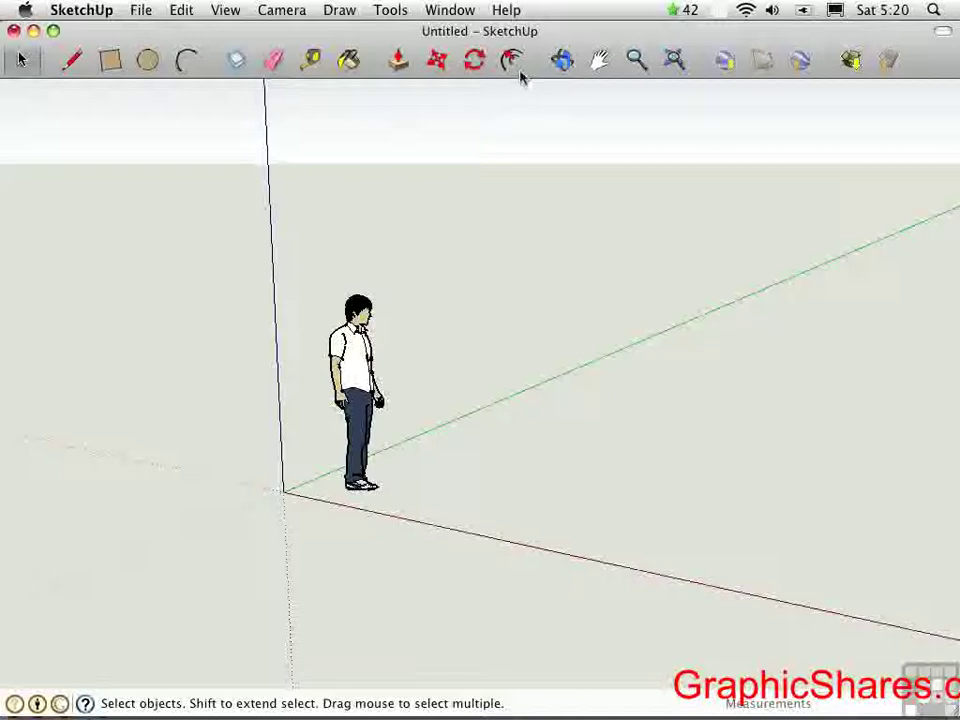
# - Start customizing the toolbar and add the Shadows and Section Display items to it
pyautogui.click(224, 12)
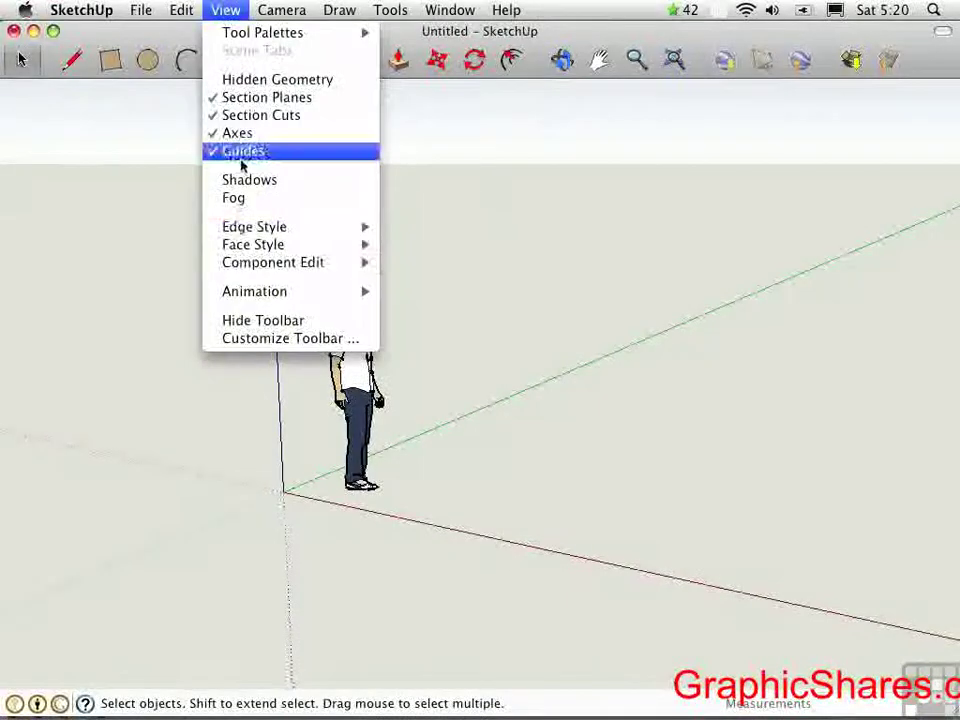
pyautogui.click(286, 340)
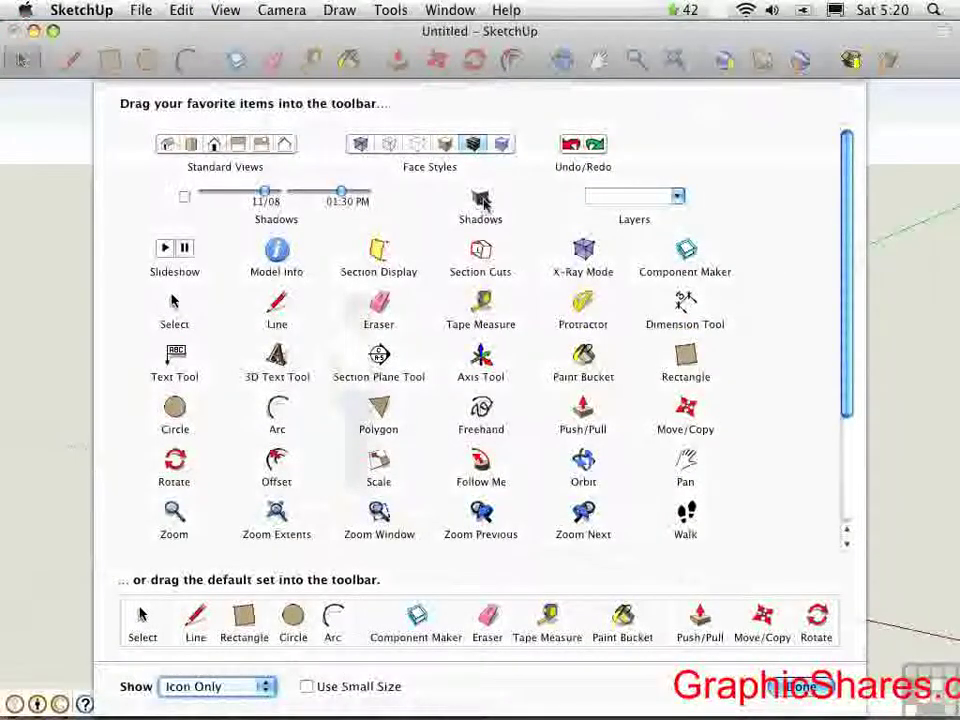
pyautogui.moveTo(501, 145); pyautogui.dragTo(548, 62)
pyautogui.moveTo(380, 252); pyautogui.dragTo(432, 62)
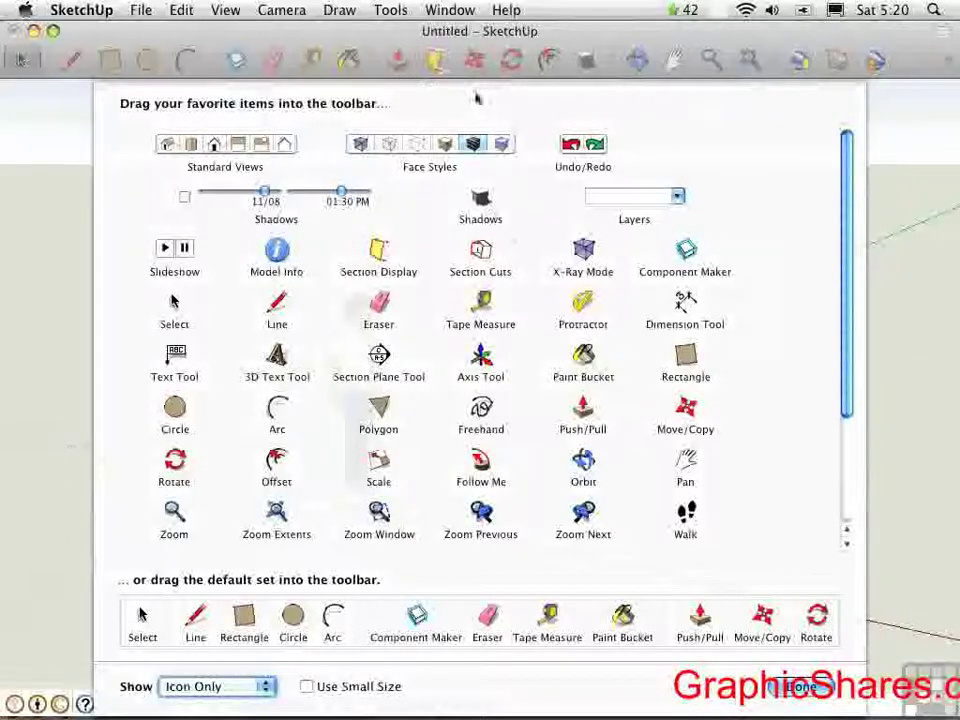
# - Remove the Move/Copy, Rotate, Offset, Orbit, Pan, zoom, Google Earth and model-sharing tools from the toolbar
pyautogui.moveTo(476, 64); pyautogui.dragTo(476, 112)
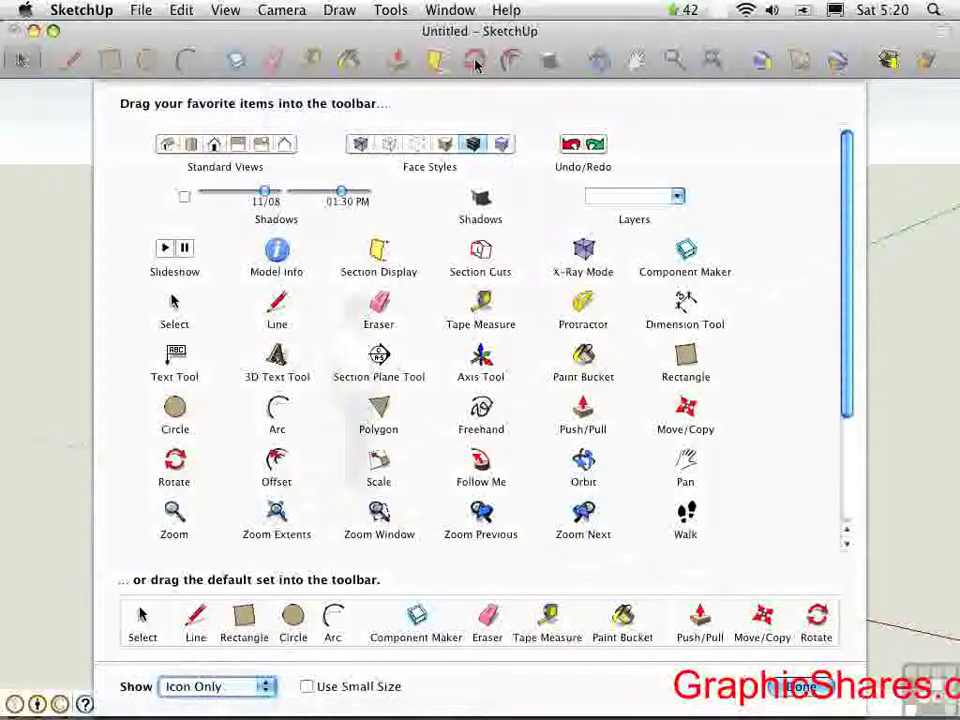
pyautogui.moveTo(477, 64); pyautogui.dragTo(467, 120)
pyautogui.moveTo(474, 60); pyautogui.dragTo(467, 111)
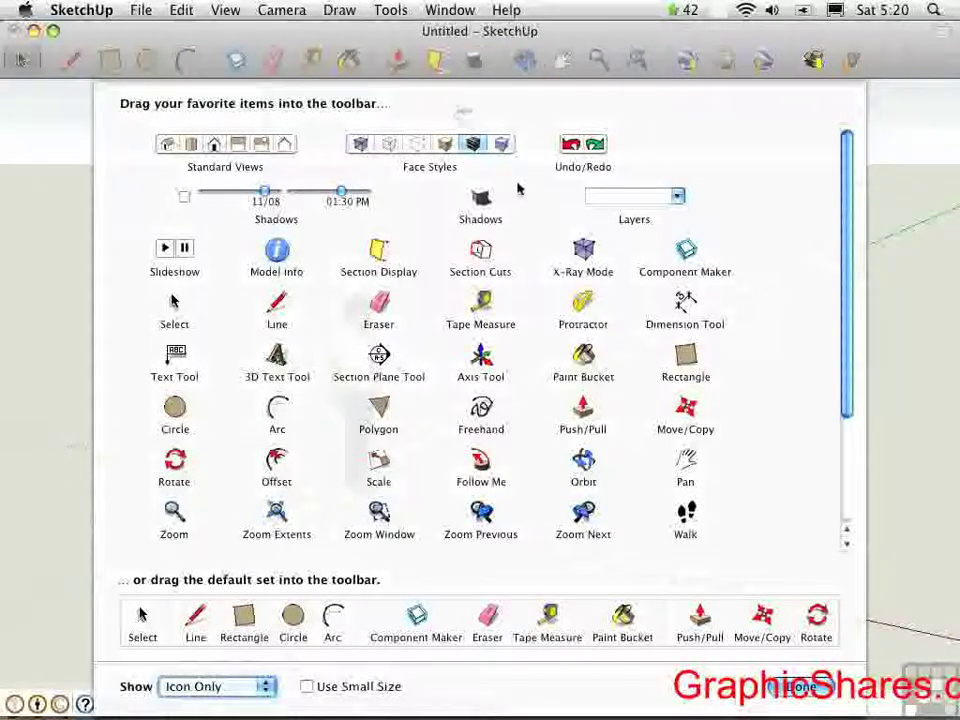
pyautogui.moveTo(512, 62); pyautogui.dragTo(506, 114)
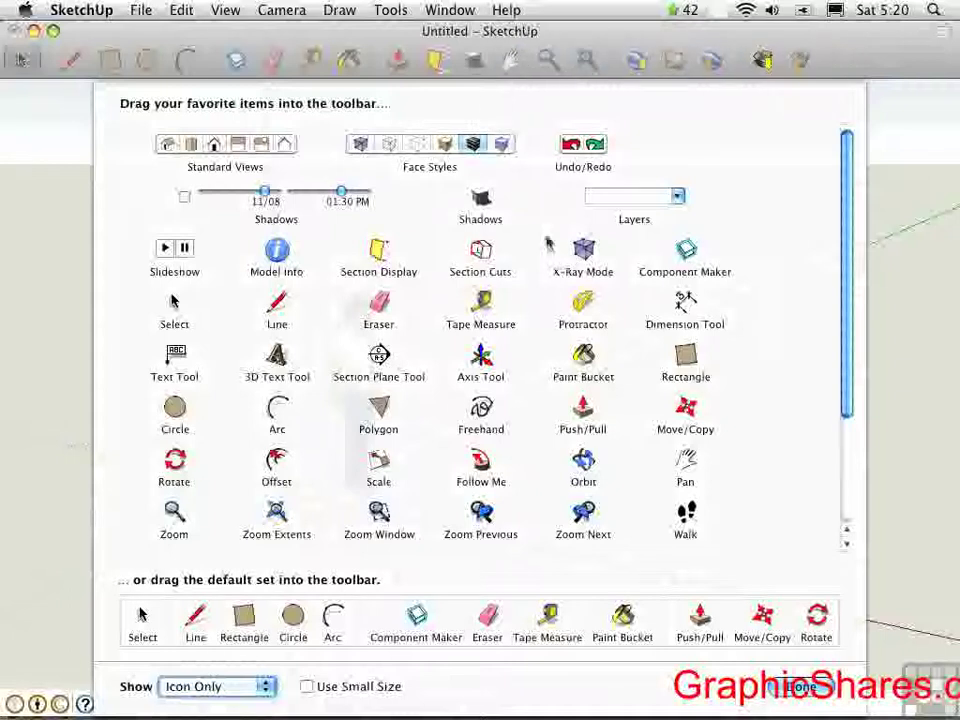
pyautogui.moveTo(792, 67); pyautogui.dragTo(786, 118)
pyautogui.moveTo(763, 65); pyautogui.dragTo(739, 104)
pyautogui.moveTo(709, 65); pyautogui.dragTo(706, 105)
pyautogui.moveTo(639, 66); pyautogui.dragTo(625, 108)
pyautogui.moveTo(579, 66); pyautogui.dragTo(561, 88)
pyautogui.moveTo(510, 62); pyautogui.dragTo(531, 103)
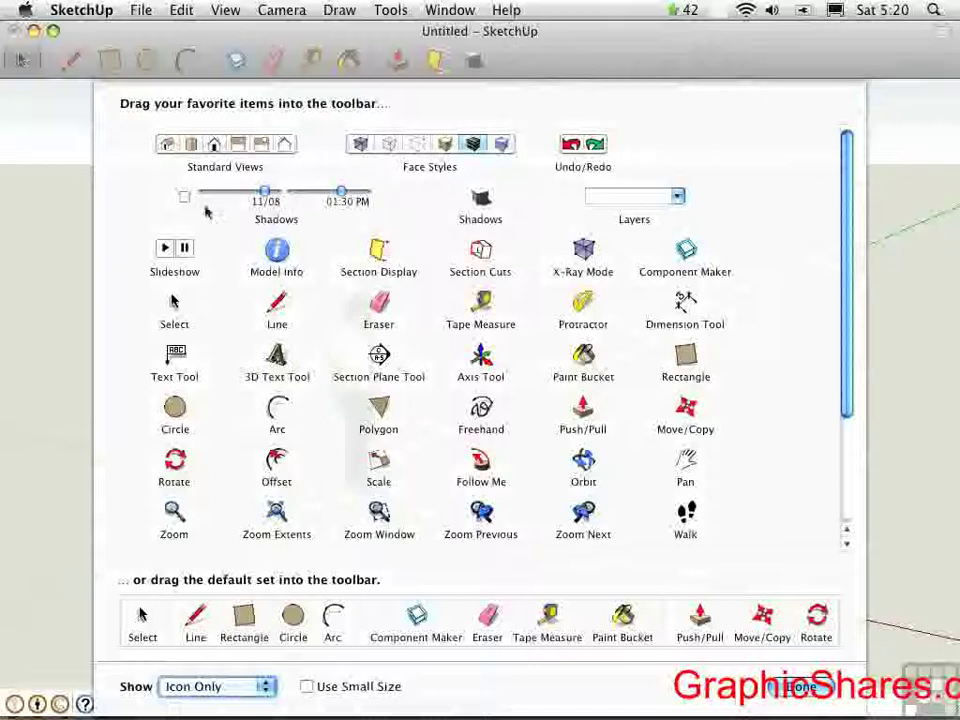
# - Add the Shadows date and time sliders and the Layers list to the toolbar
pyautogui.moveTo(238, 200); pyautogui.dragTo(538, 96)
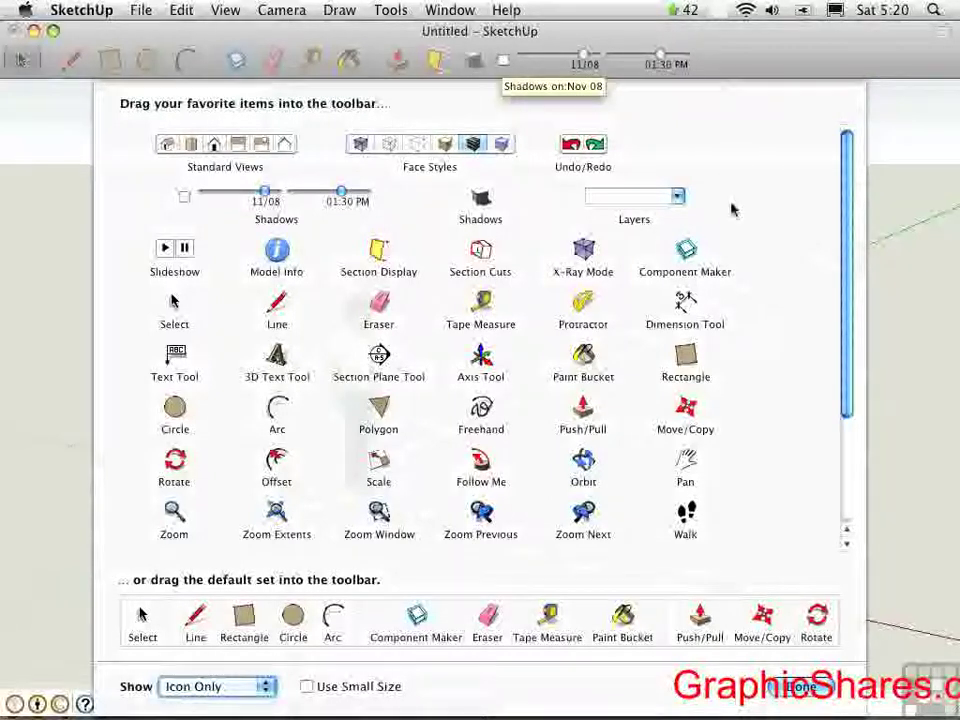
pyautogui.moveTo(677, 197); pyautogui.dragTo(760, 62)
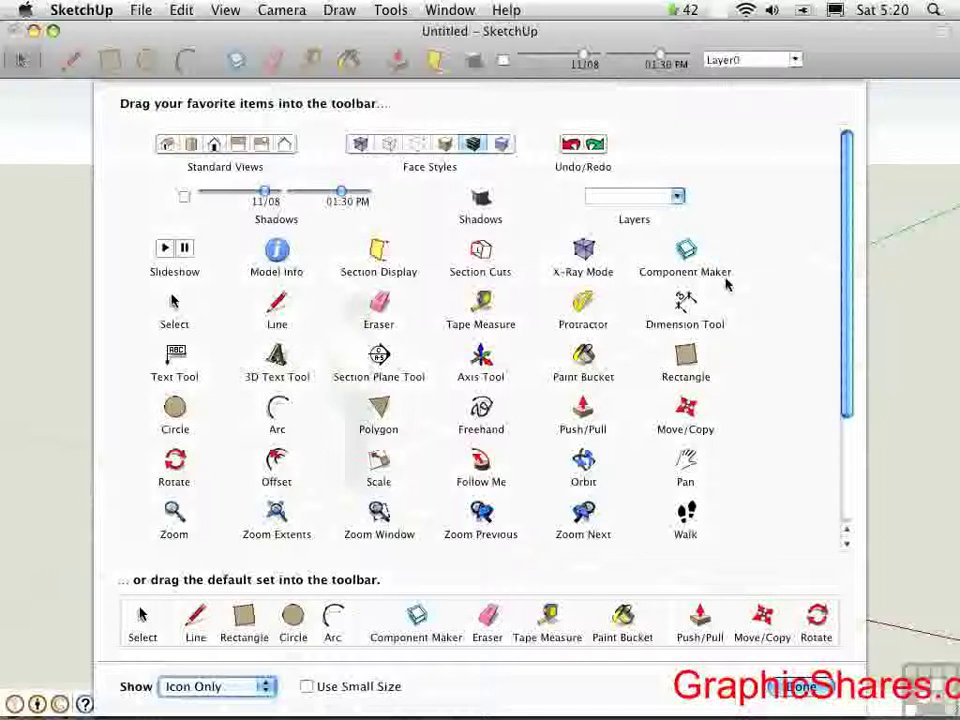
# - Restore the default set of tools in the toolbar and finish customizing it
pyautogui.moveTo(849, 251); pyautogui.dragTo(853, 364)
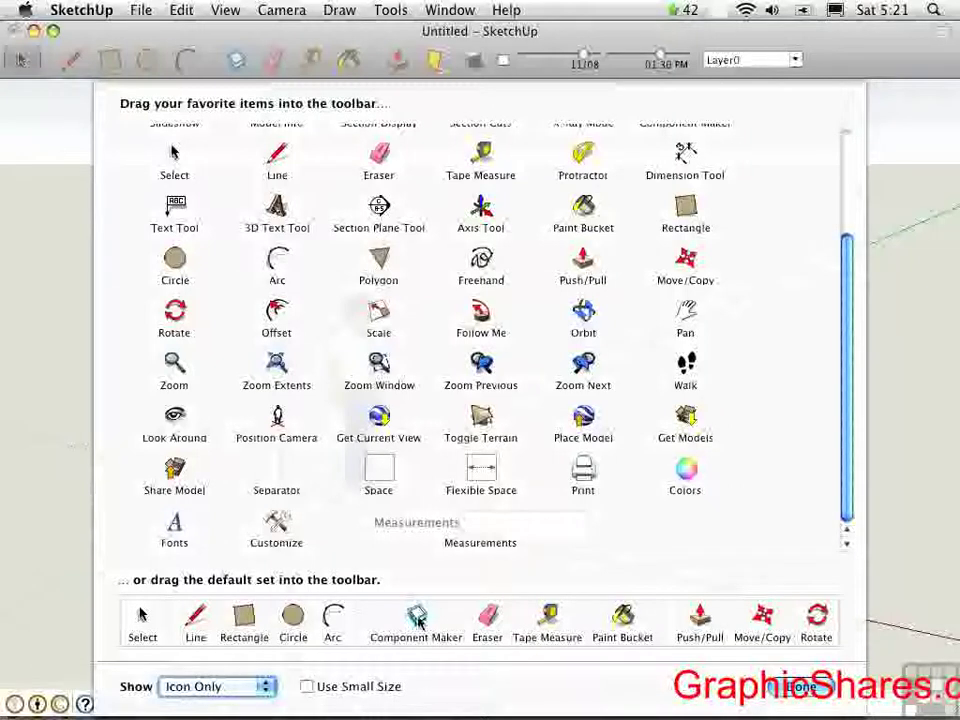
pyautogui.moveTo(418, 620); pyautogui.dragTo(348, 70)
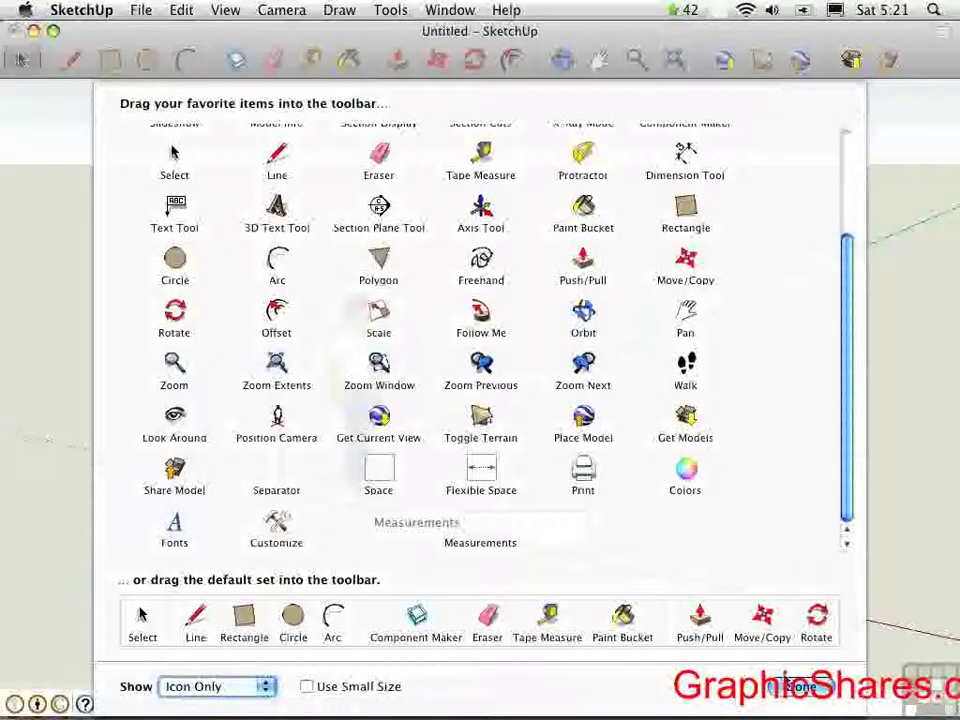
pyautogui.click(800, 687)
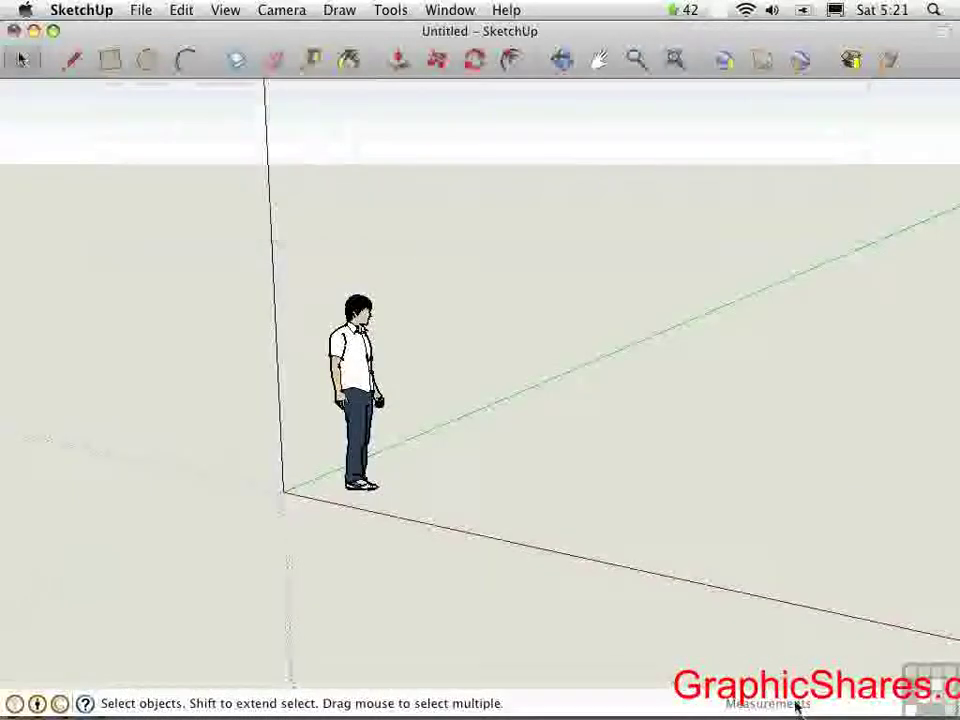
# - Show the Large Tool Set palette and float it over the drawing area, just below the main toolbar
pyautogui.click(224, 11)
pyautogui.moveTo(261, 36)
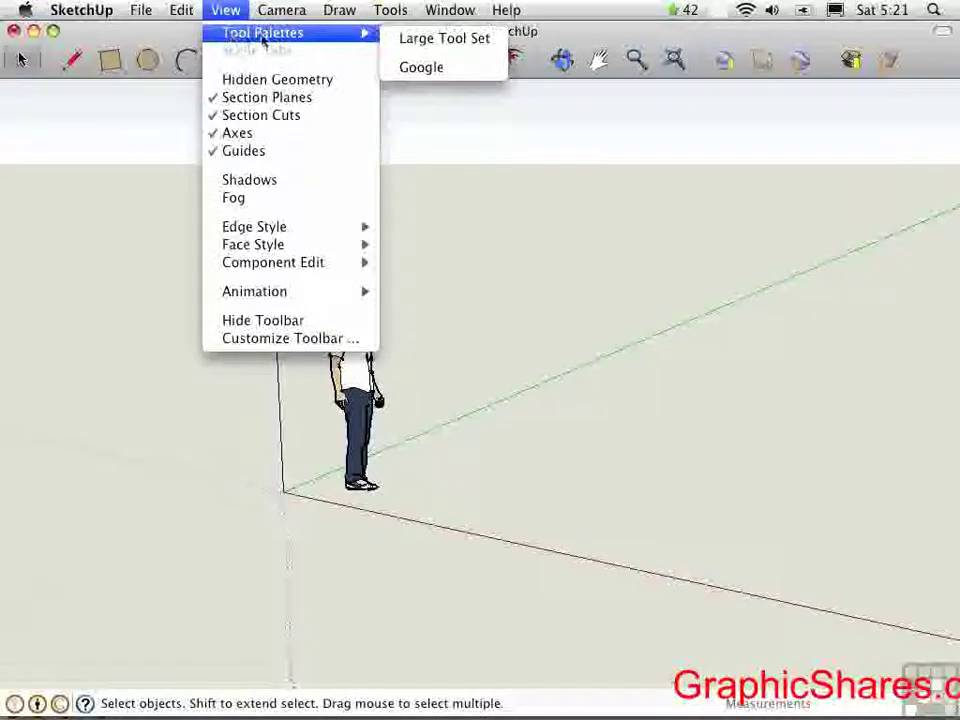
pyautogui.click(405, 42)
pyautogui.moveTo(68, 79); pyautogui.dragTo(78, 94)
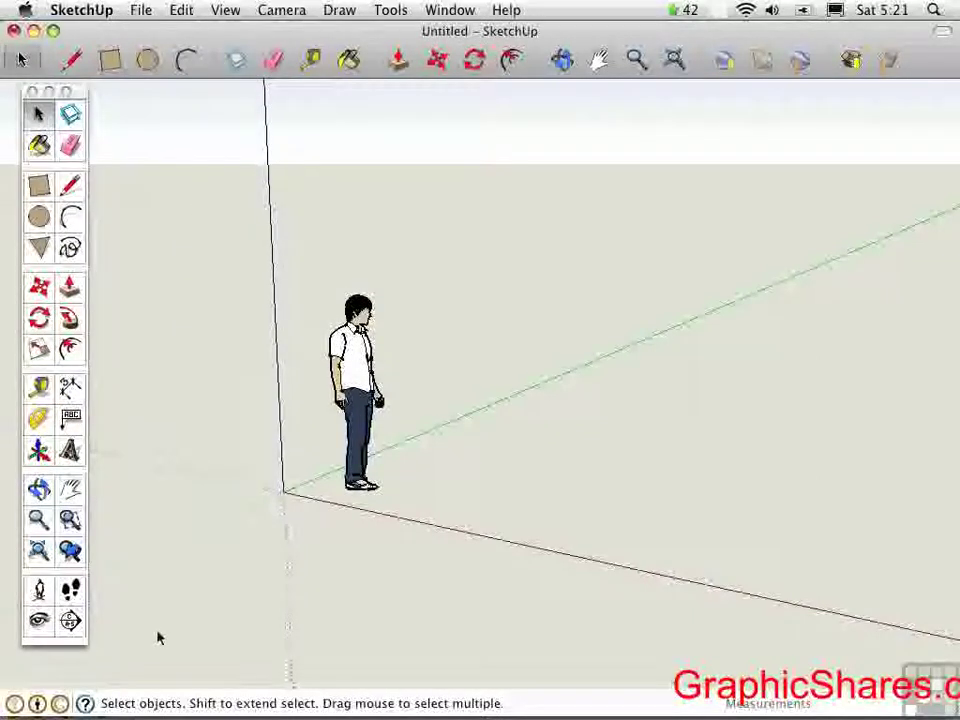
# - Activate the Rectangle, Circle, Arc and Polygon tools in turn to compare the tool palette with the main toolbar
pyautogui.click(38, 188)
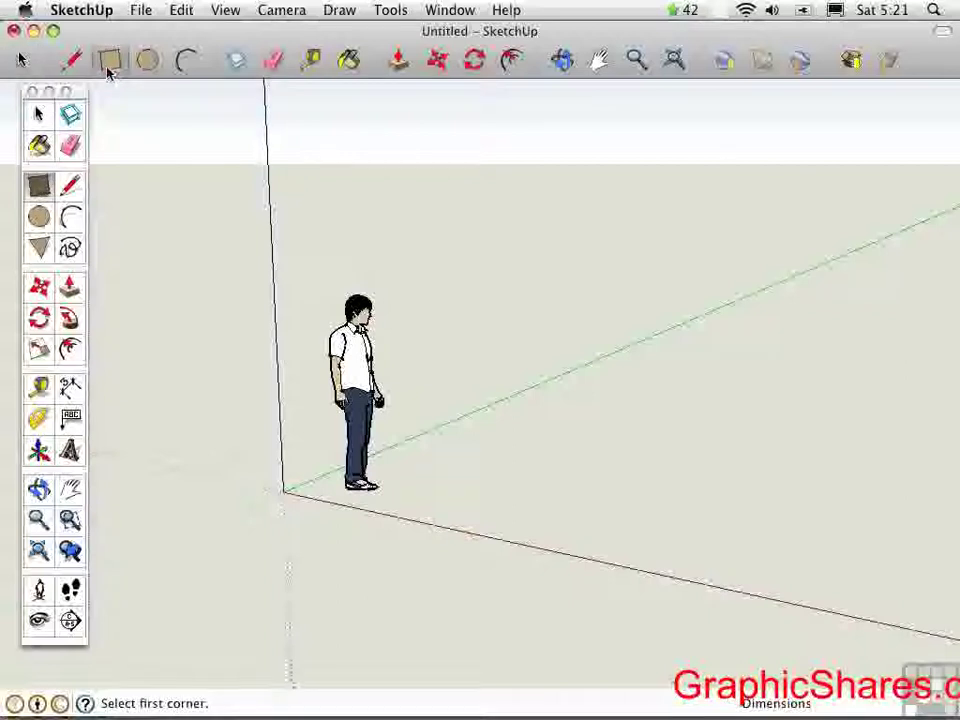
pyautogui.click(147, 61)
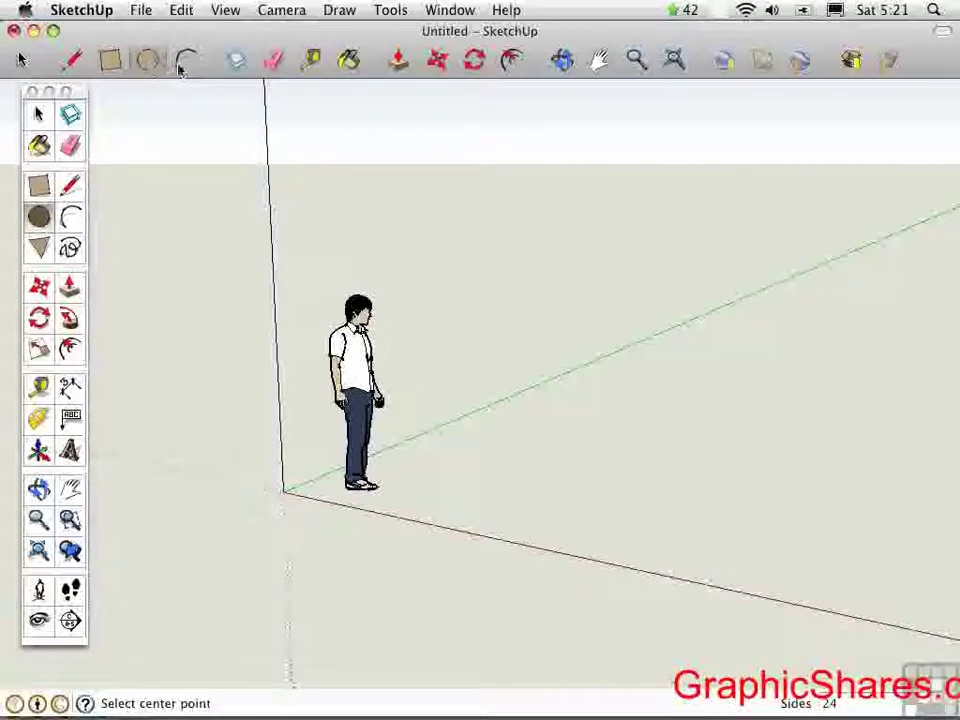
pyautogui.click(184, 63)
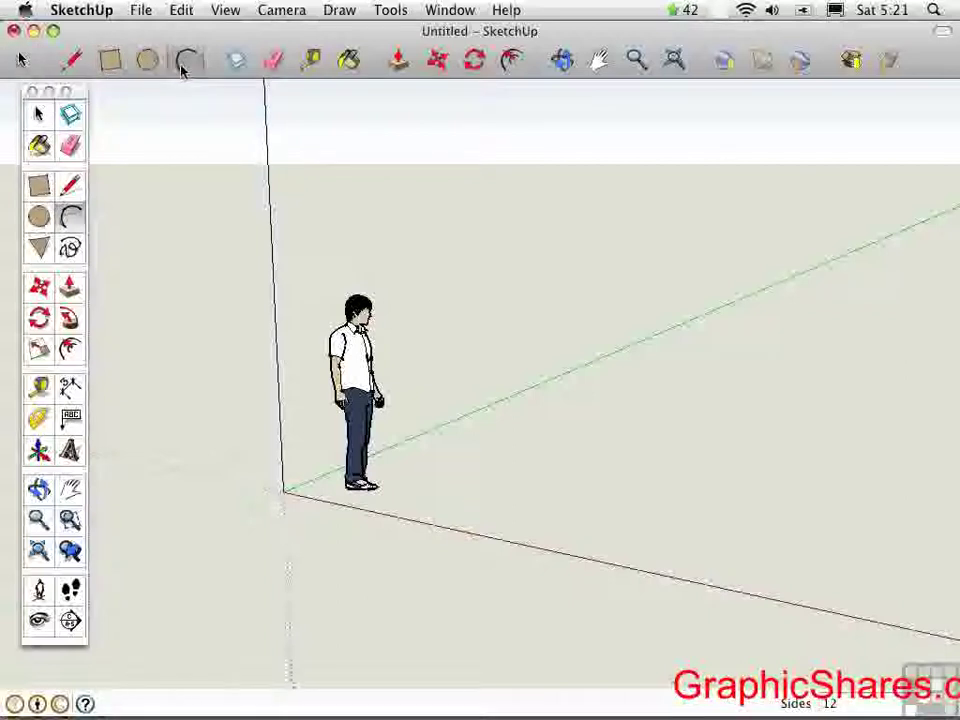
pyautogui.click(40, 249)
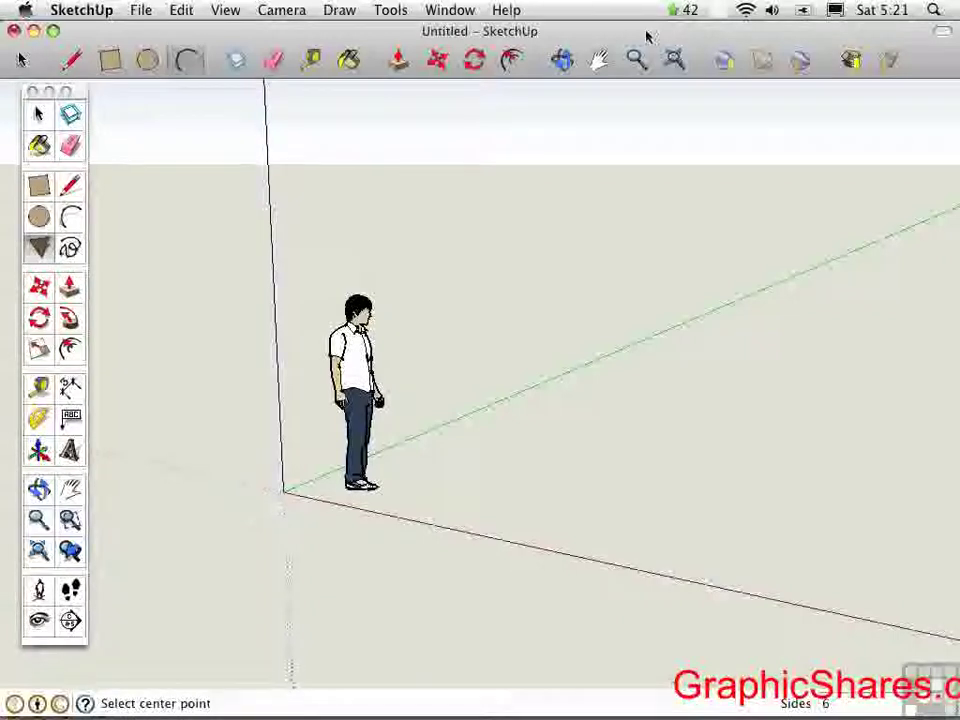
# - Hide the main toolbar and shift the Large Tool Set palette slightly
pyautogui.click(941, 31)
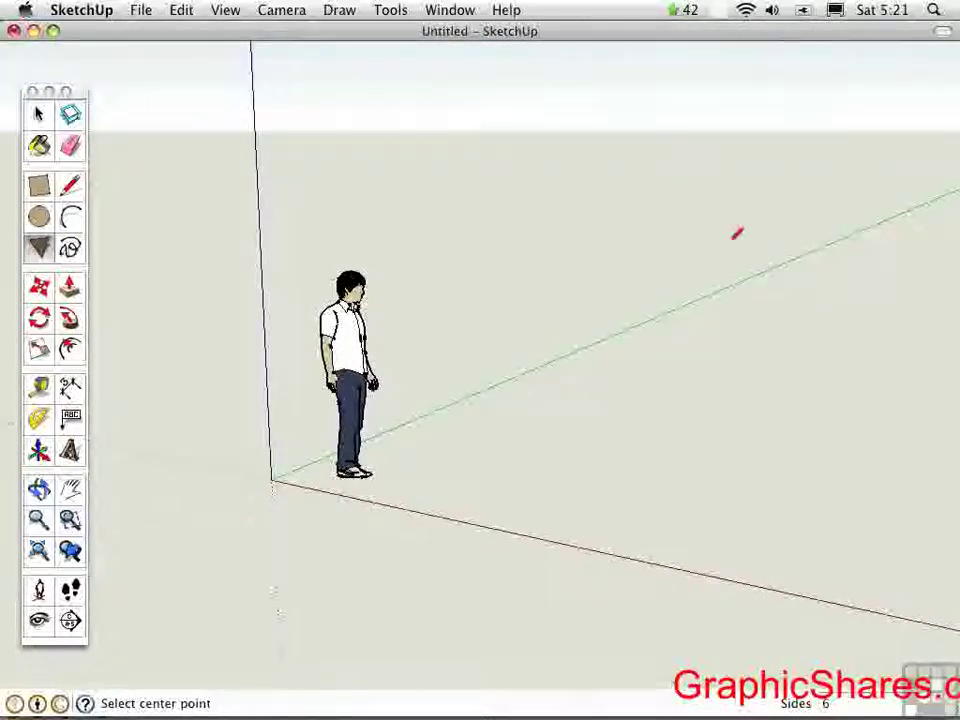
pyautogui.moveTo(75, 97); pyautogui.dragTo(71, 90)
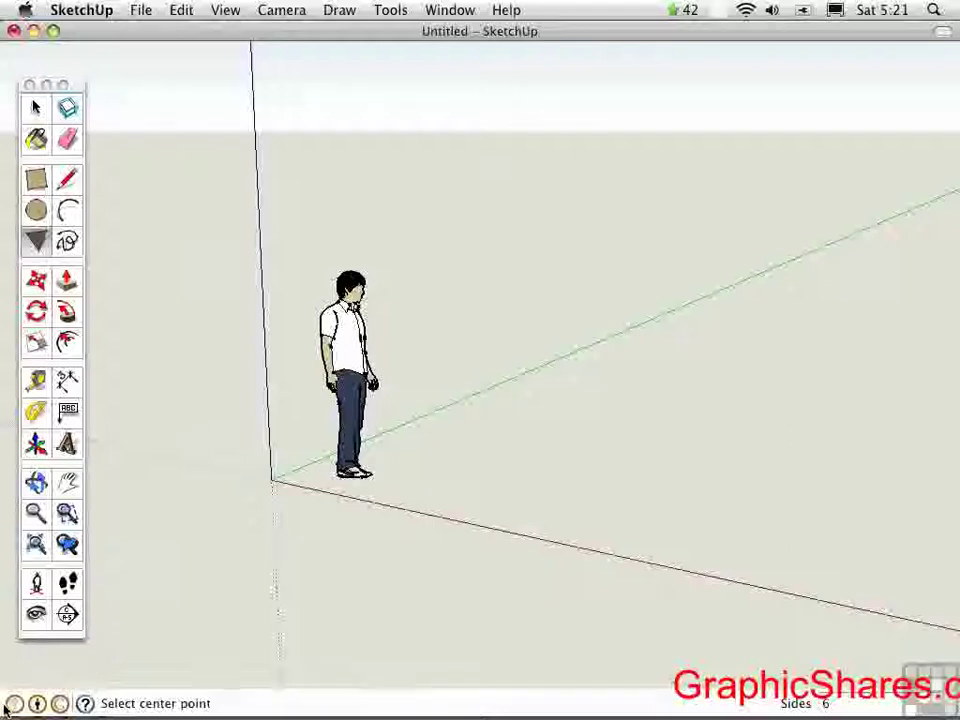
# - View the Instructor help for the Polygon, Line, Arc and Rectangle tools, then close it and return to the Select tool
pyautogui.click(85, 704)
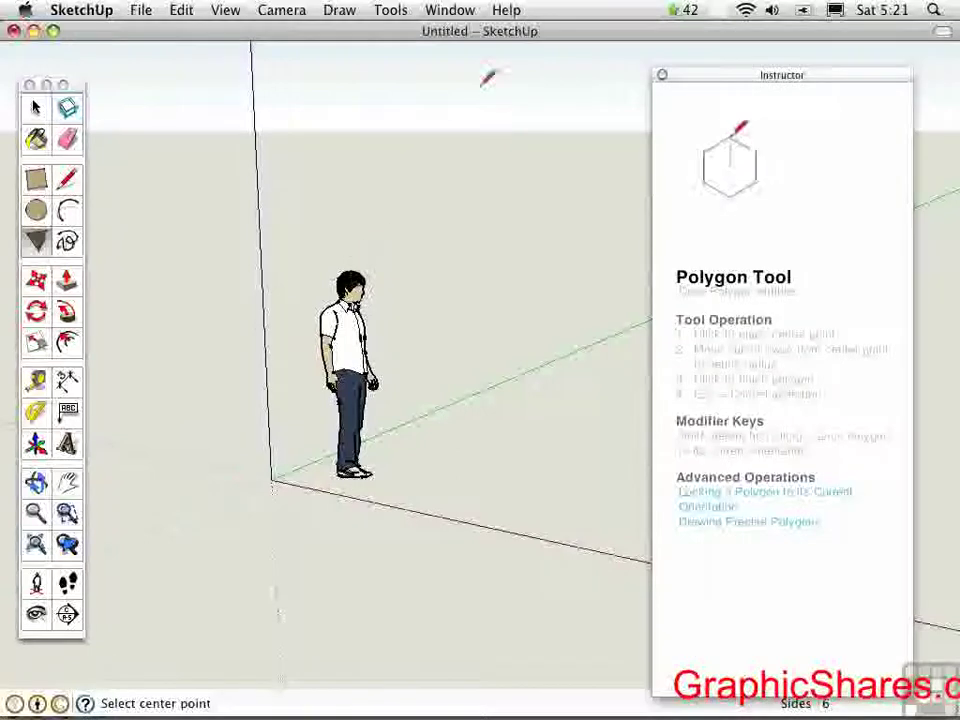
pyautogui.click(673, 158)
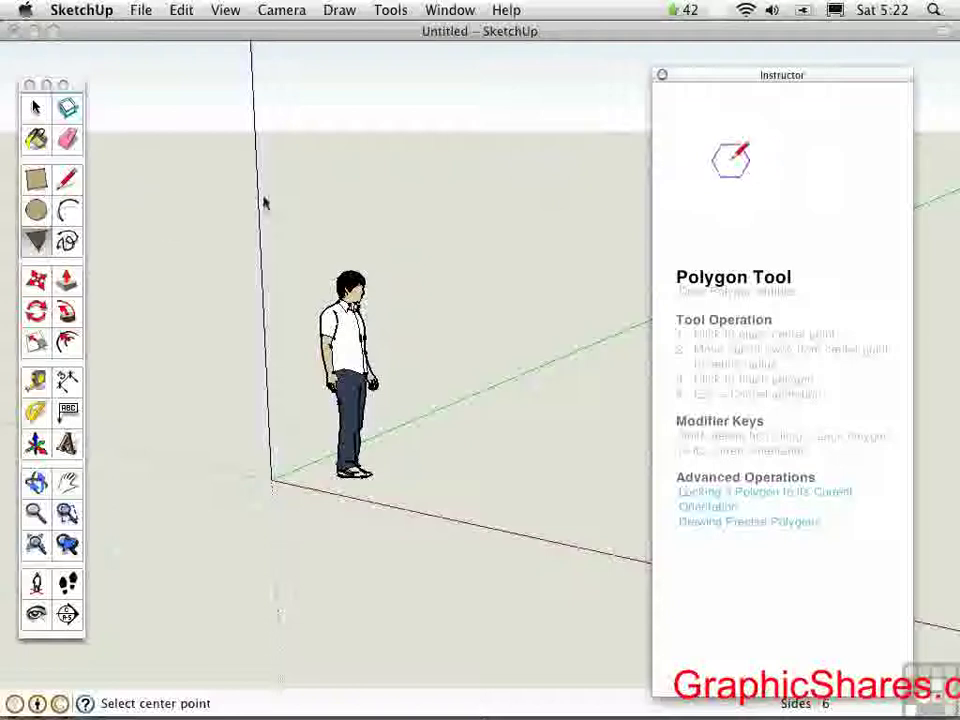
pyautogui.click(67, 178)
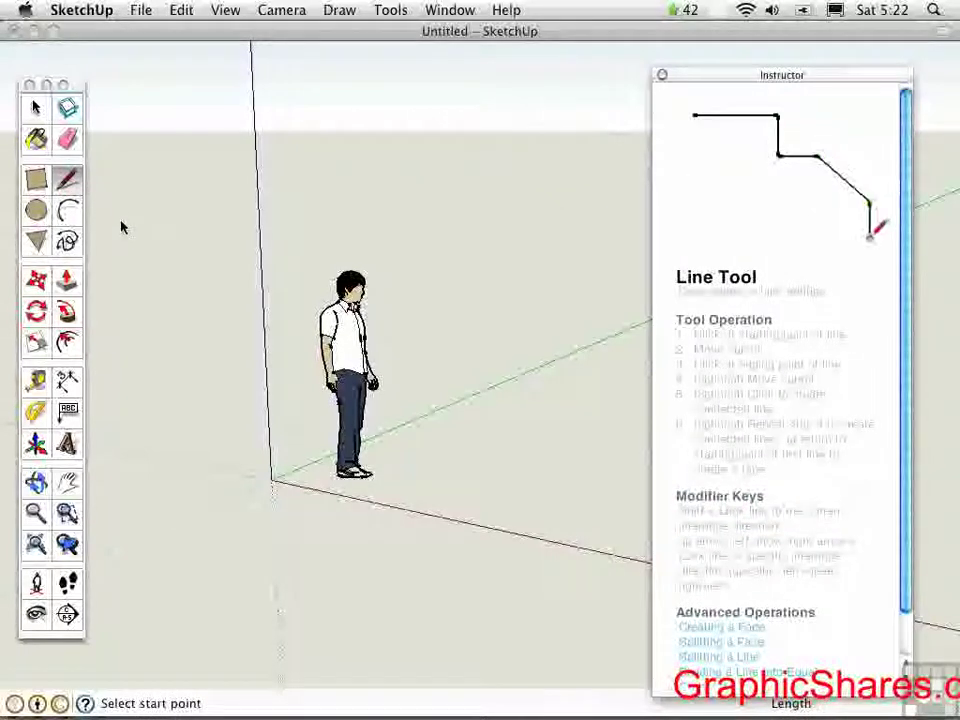
pyautogui.press('a')
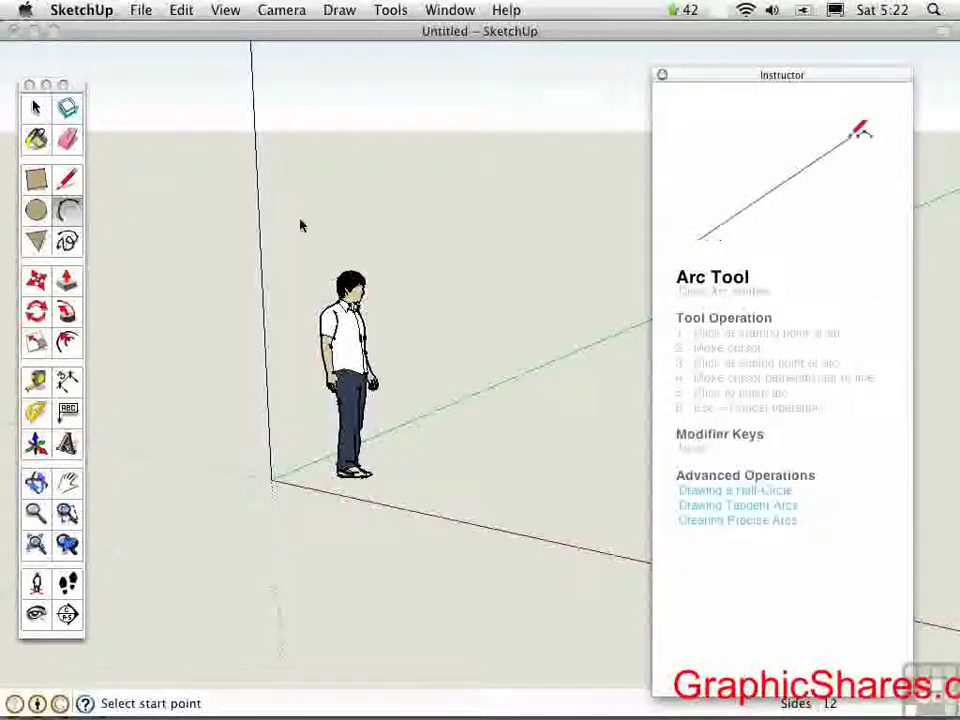
pyautogui.click(35, 180)
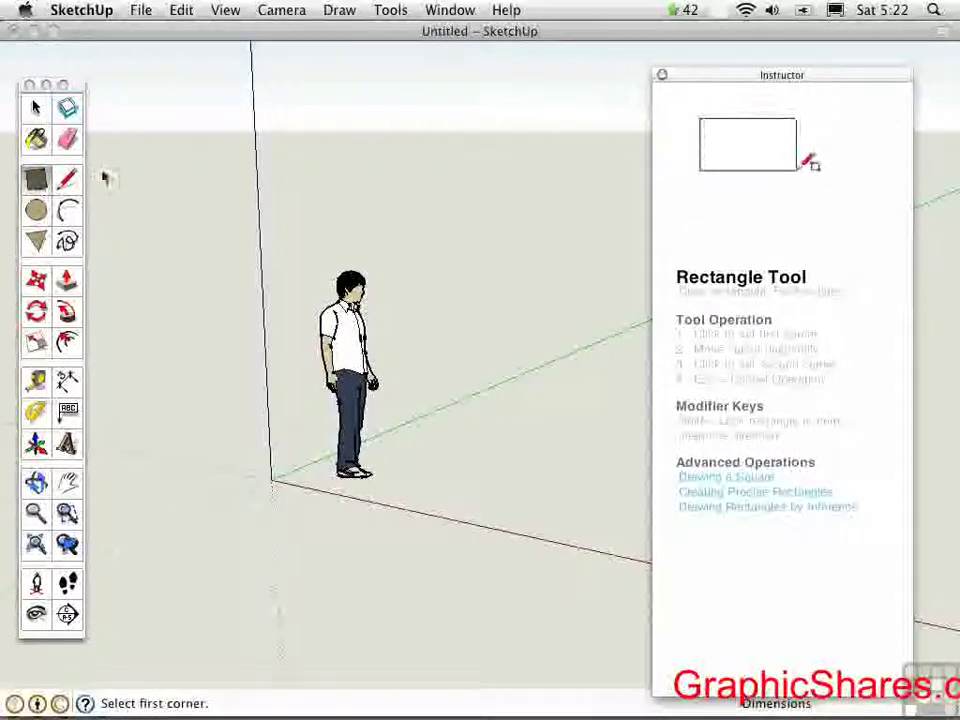
pyautogui.click(661, 76)
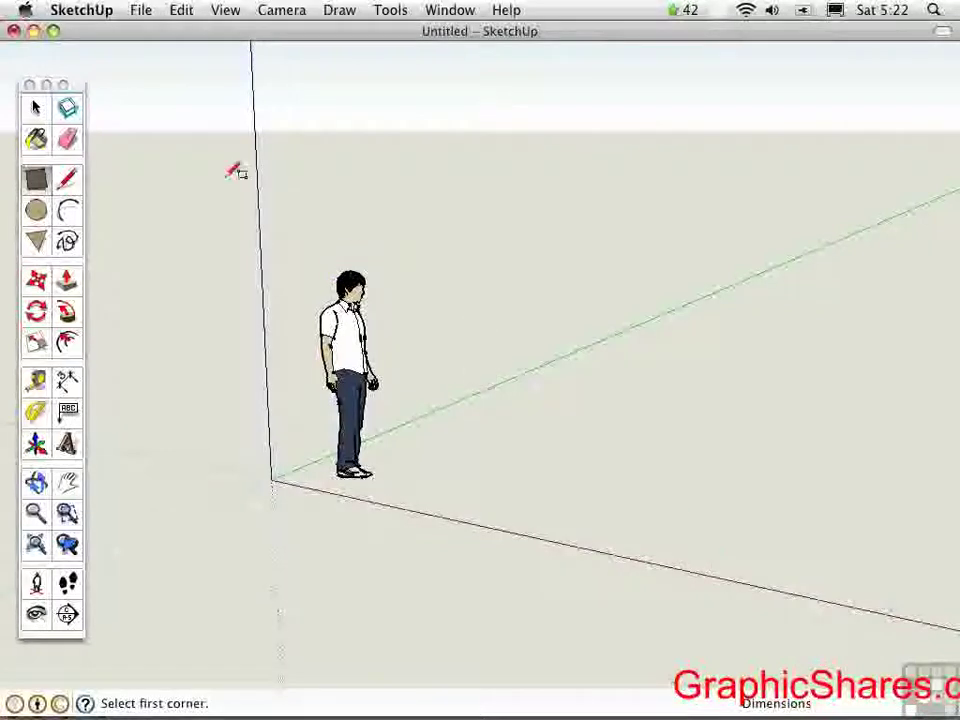
pyautogui.click(35, 110)
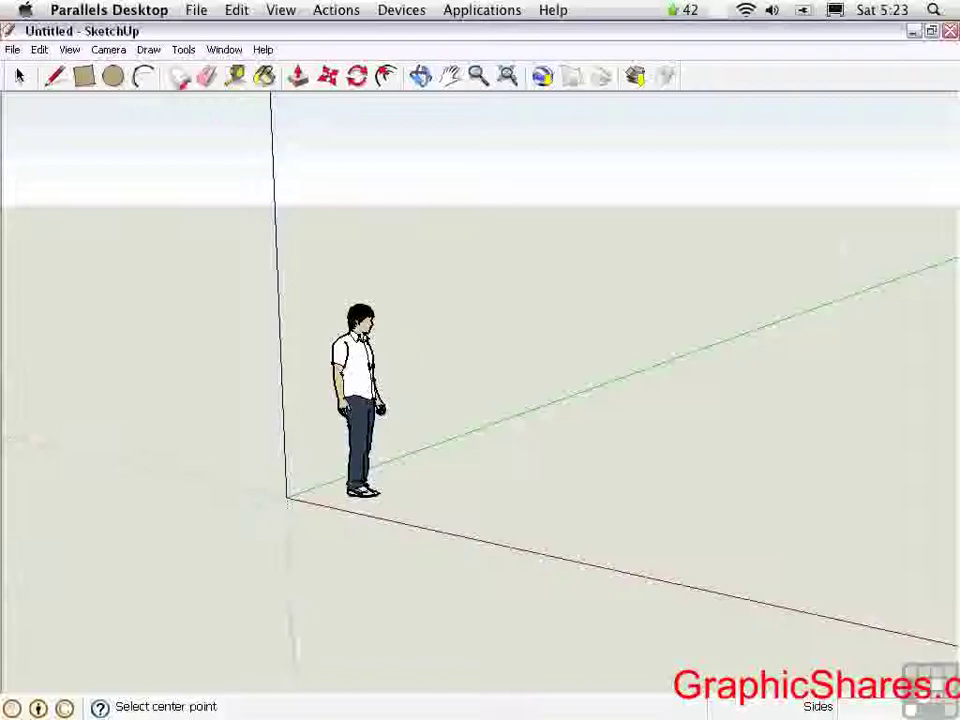
# - In the Windows version of SketchUp, show the Large Tool Set toolbar and float it below the Getting Started toolbar
pyautogui.click(161, 129)
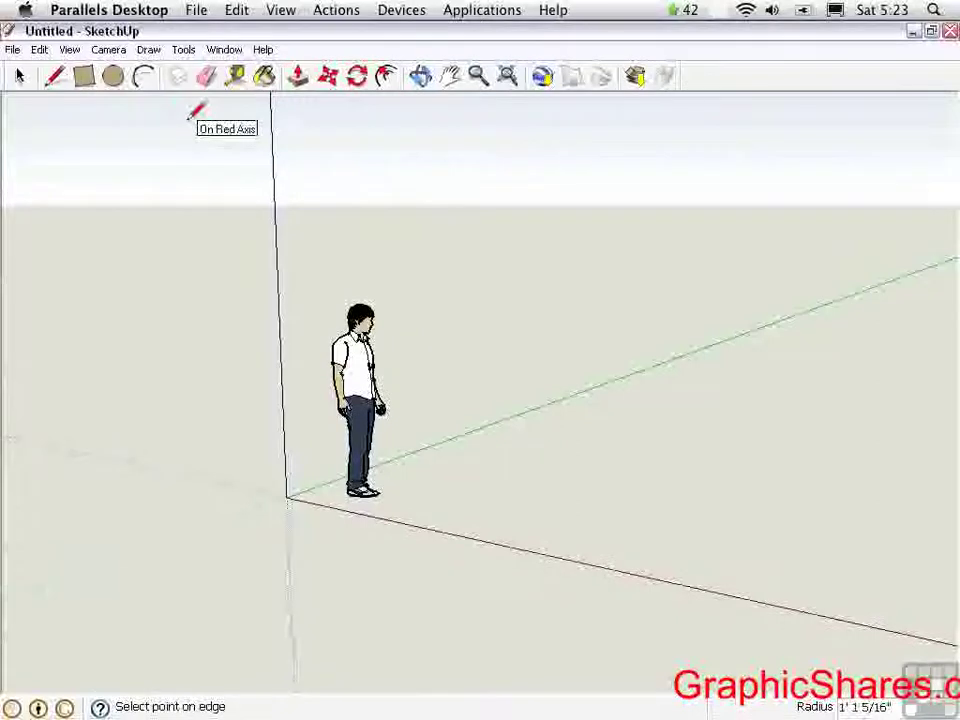
pyautogui.click(70, 50)
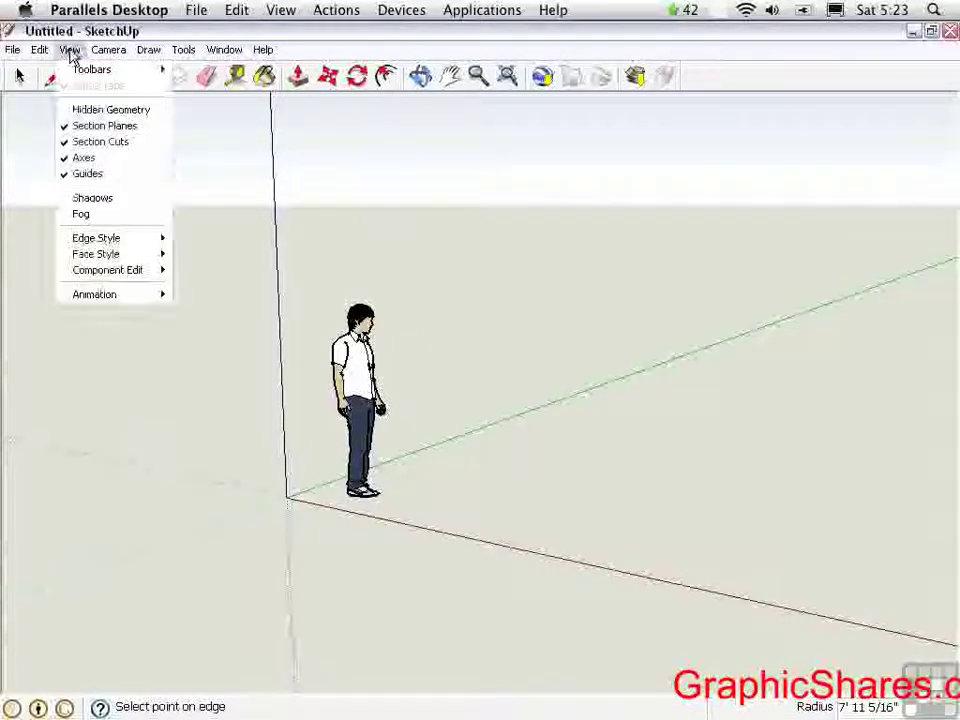
pyautogui.moveTo(86, 72)
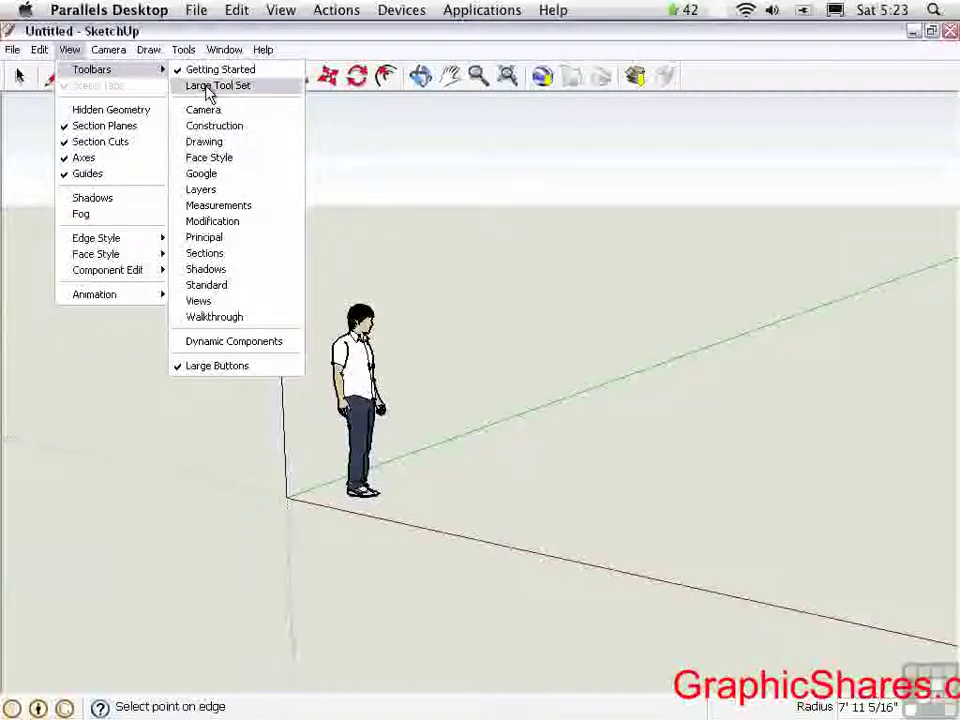
pyautogui.click(210, 85)
pyautogui.moveTo(51, 88); pyautogui.dragTo(74, 140)
# - Activate the Line and Circle tools, and hide the Getting Started toolbar
pyautogui.click(55, 78)
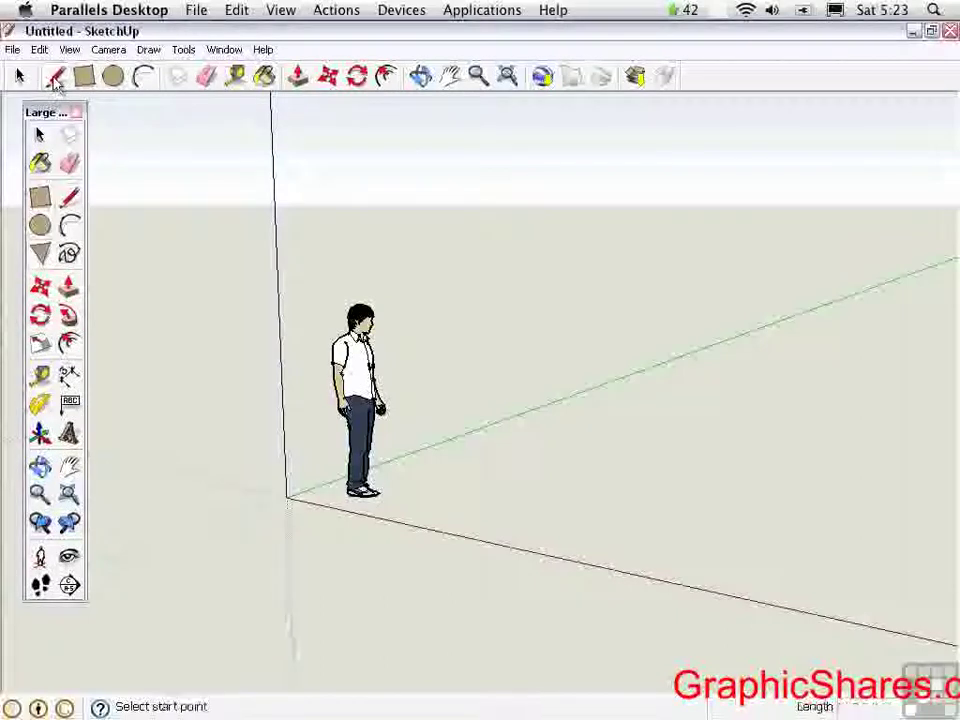
pyautogui.click(40, 225)
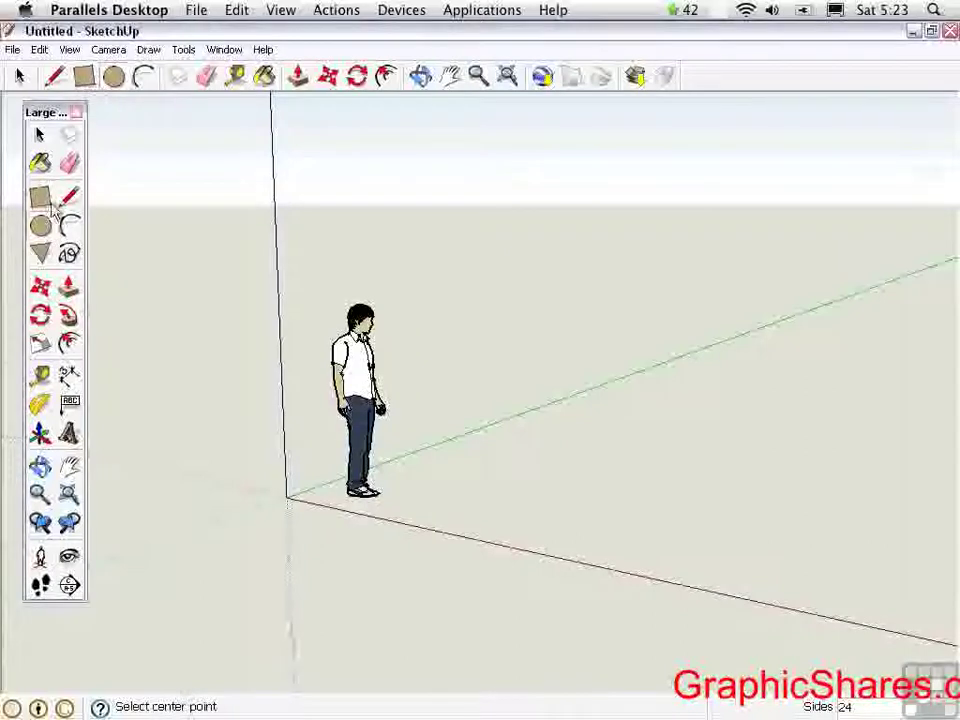
pyautogui.click(69, 49)
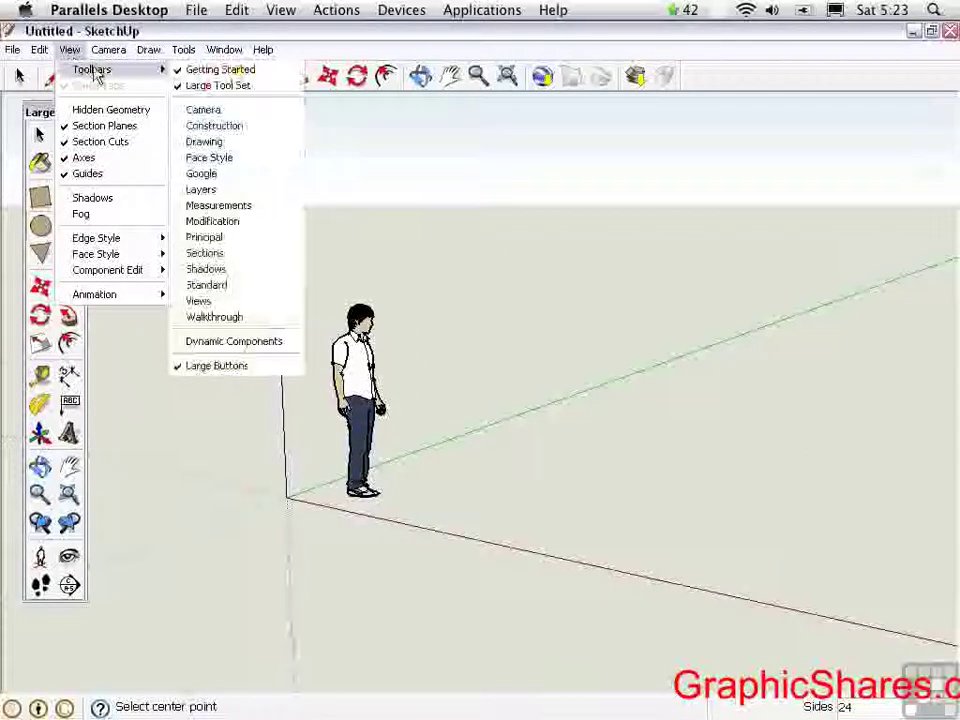
pyautogui.click(200, 70)
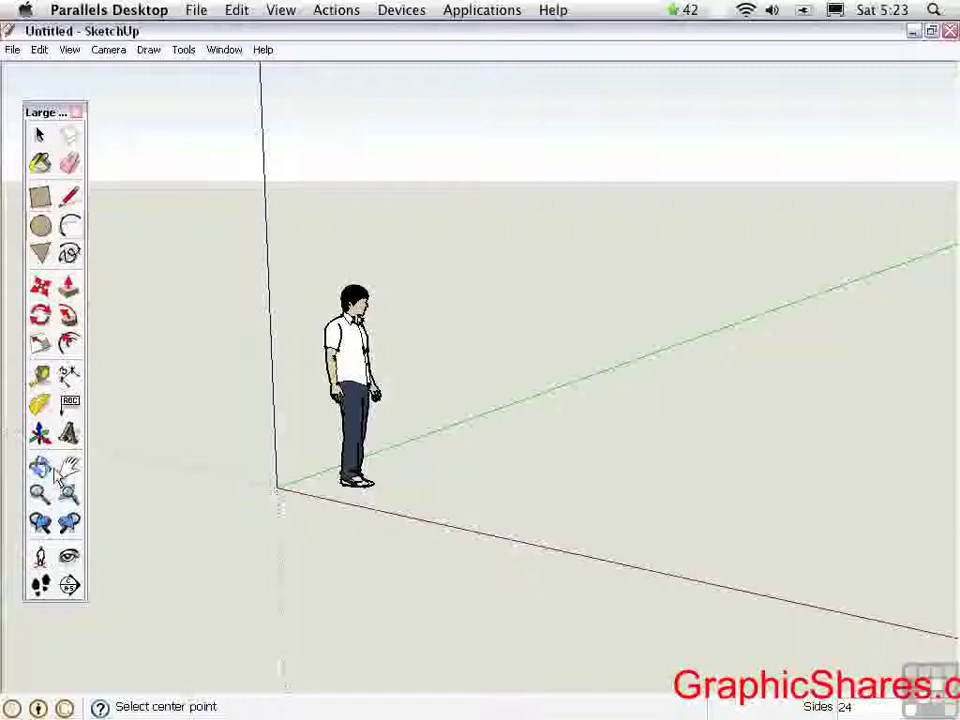
# - Show the Drawing toolbar, close the Large Tool Set and put the Drawing toolbar in its place
pyautogui.click(70, 52)
pyautogui.moveTo(82, 78)
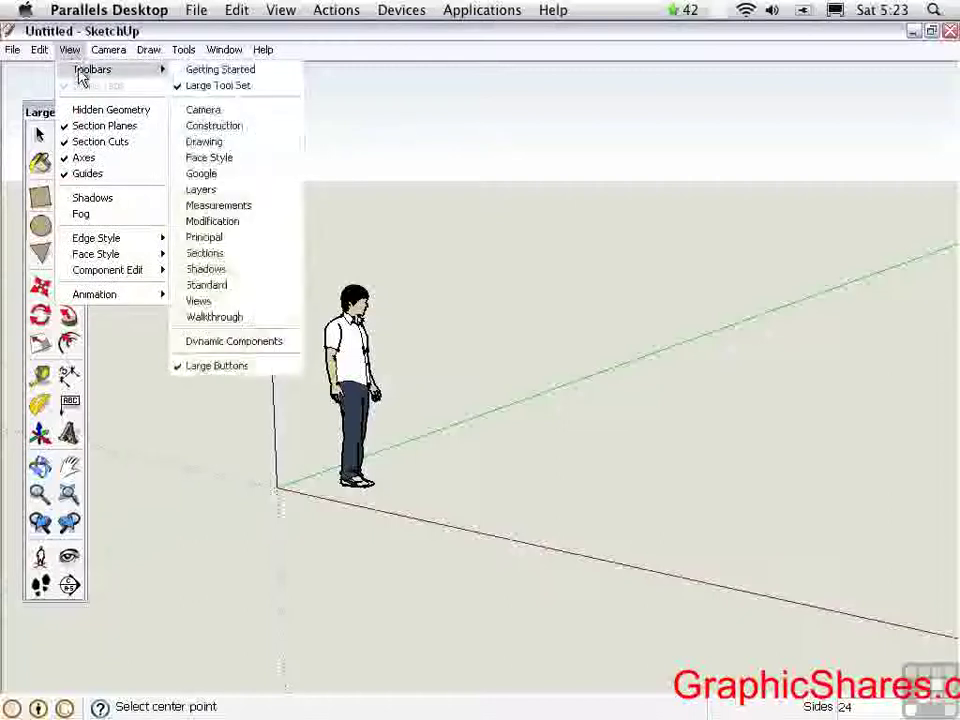
pyautogui.click(206, 142)
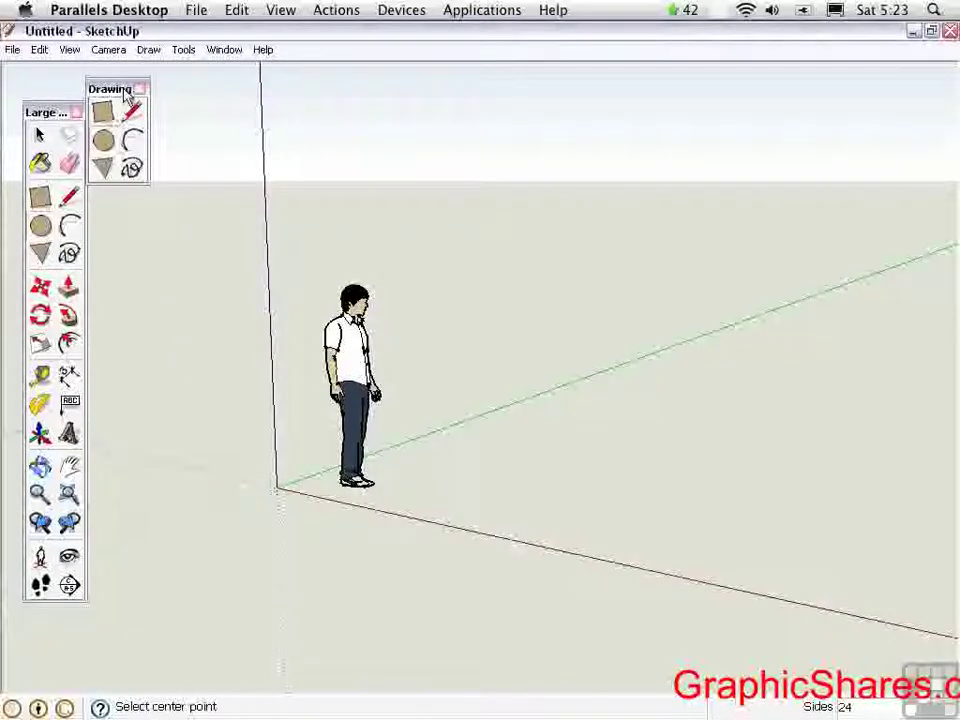
pyautogui.moveTo(125, 90); pyautogui.dragTo(146, 190)
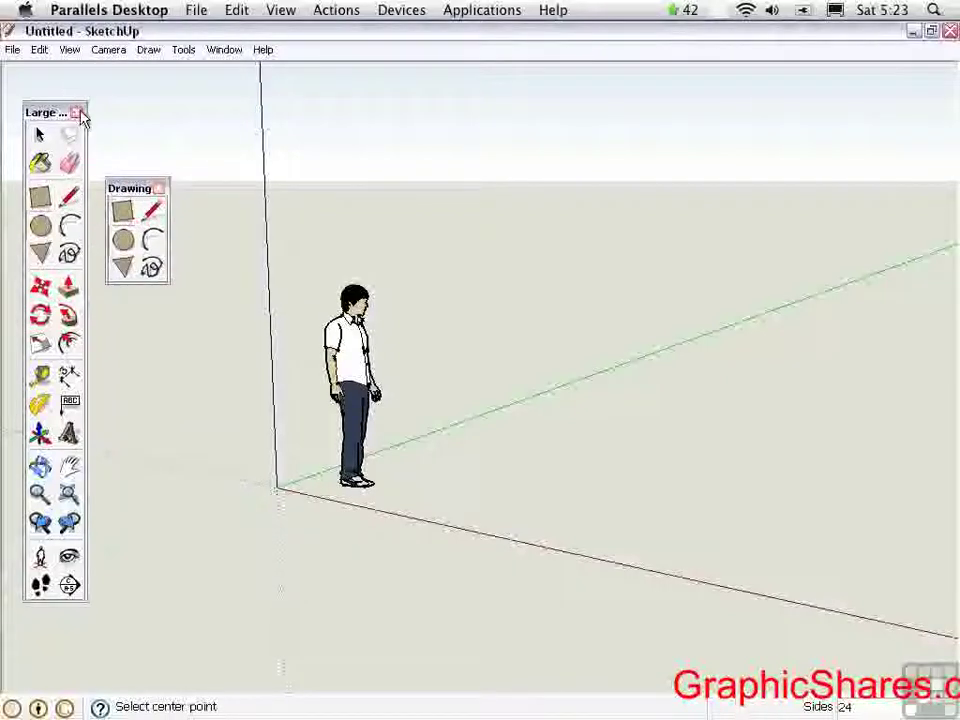
pyautogui.click(77, 113)
pyautogui.moveTo(138, 193); pyautogui.dragTo(47, 113)
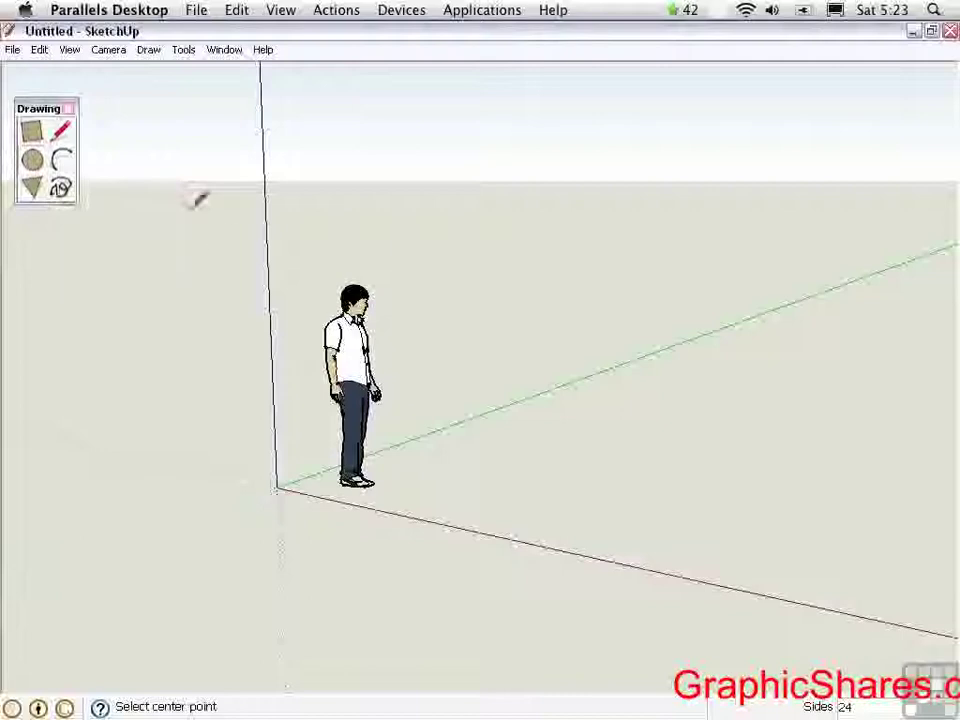
# - Show the Modification toolbar, float it below the Drawing toolbar and reshape it into two columns
pyautogui.click(69, 50)
pyautogui.moveTo(81, 74)
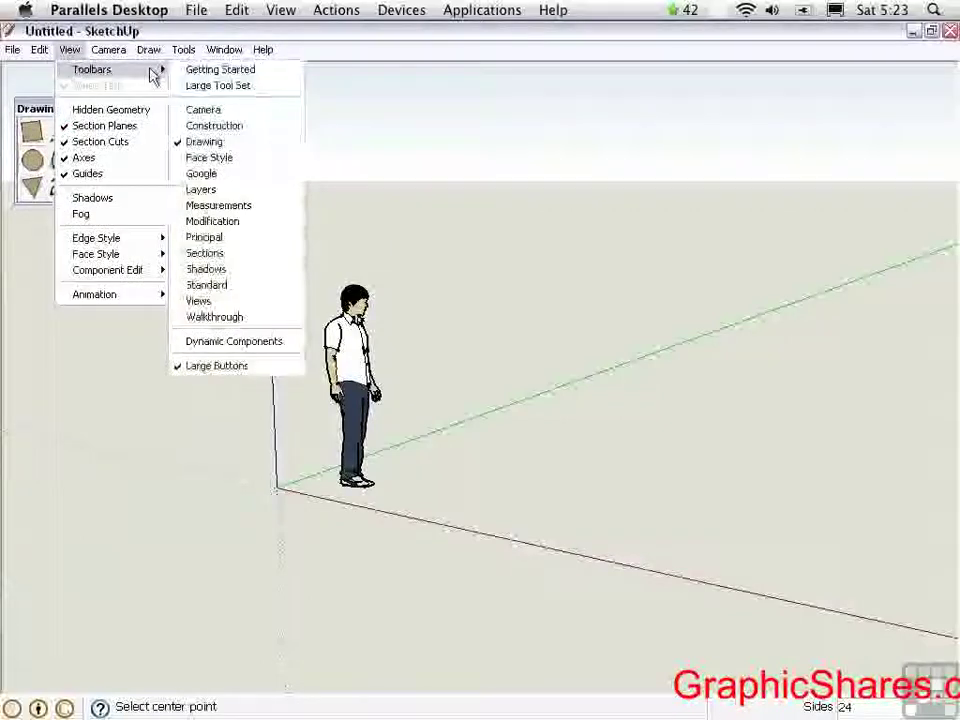
pyautogui.click(240, 222)
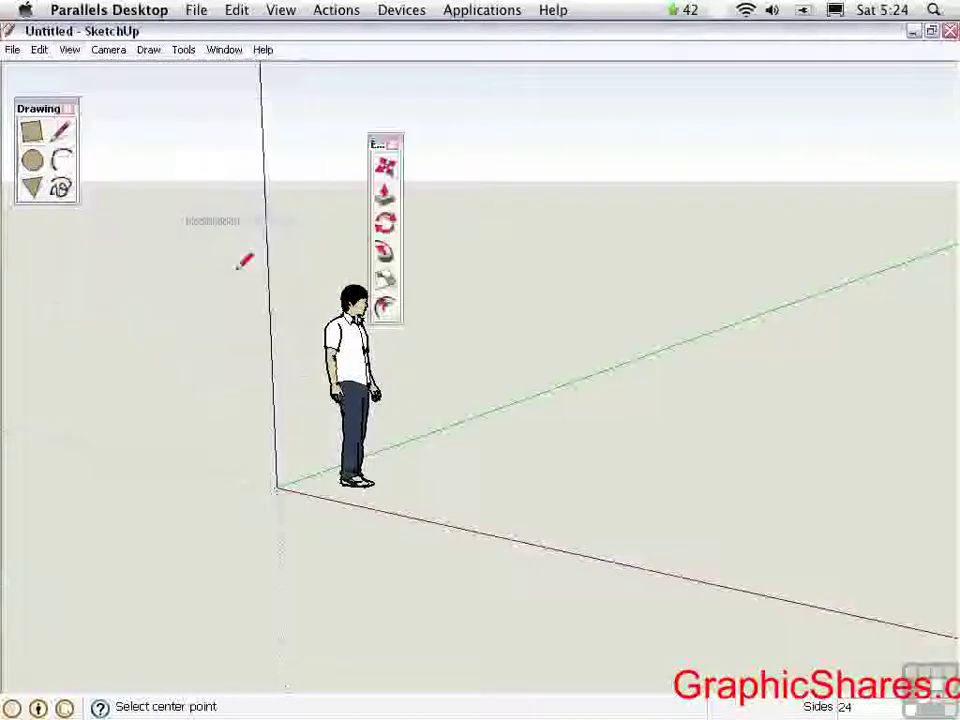
pyautogui.moveTo(378, 143); pyautogui.dragTo(120, 218)
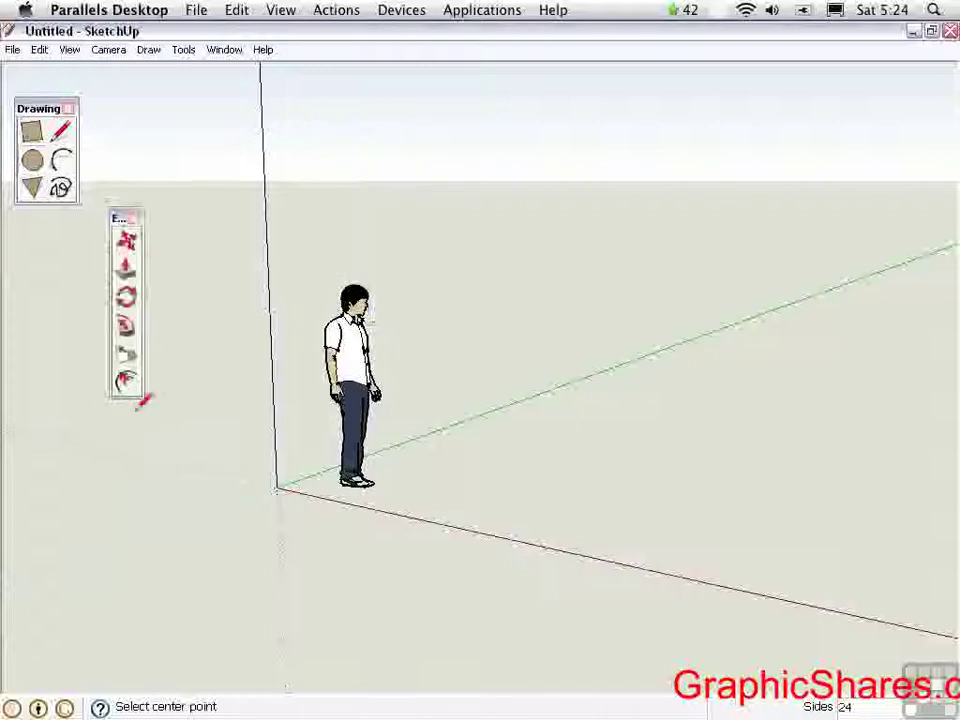
pyautogui.moveTo(141, 398); pyautogui.dragTo(256, 318)
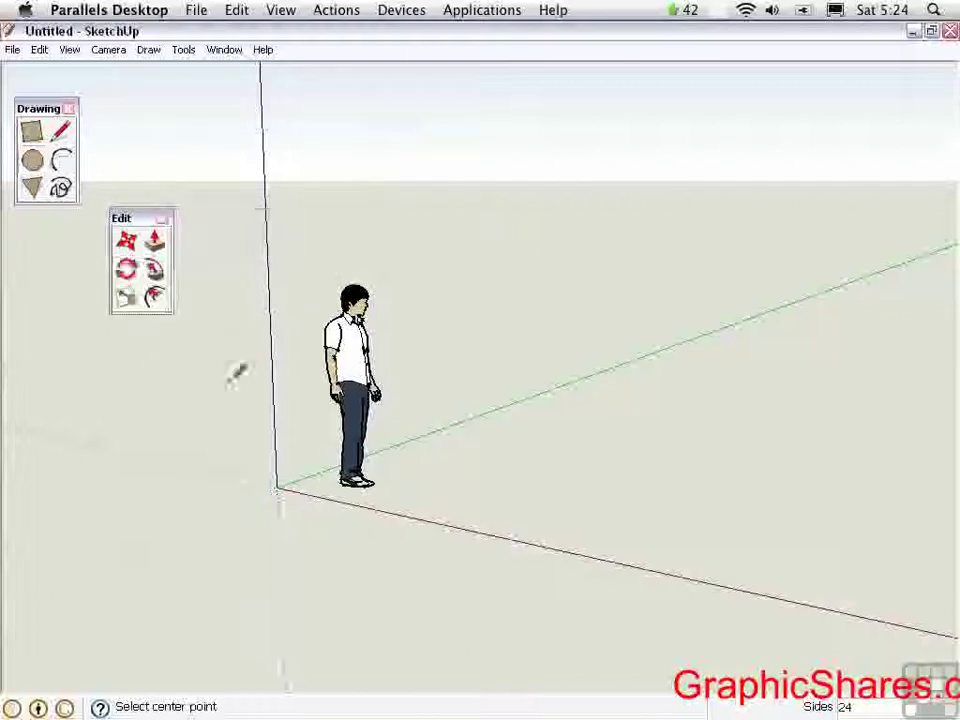
# - Dock the Drawing and Modification toolbars one below the other along the left edge of the drawing area
pyautogui.click(40, 110)
pyautogui.moveTo(25, 105)
pyautogui.mouseDown()
pyautogui.moveTo(41, 139)
pyautogui.moveTo(30, 110)
pyautogui.mouseUp()
pyautogui.moveTo(122, 216); pyautogui.dragTo(30, 237)
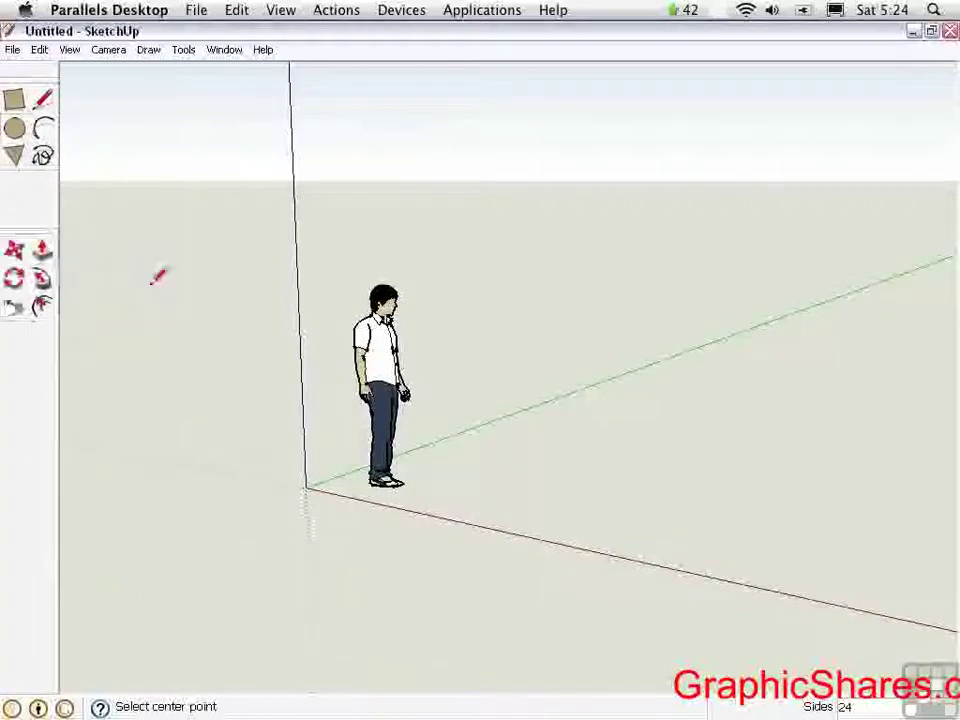
# - Undock the Drawing and Modification toolbars and close both of them
pyautogui.moveTo(27, 87)
pyautogui.mouseDown()
pyautogui.moveTo(28, 64)
pyautogui.moveTo(27, 72)
pyautogui.mouseUp()
pyautogui.moveTo(28, 240)
pyautogui.mouseDown()
pyautogui.moveTo(19, 165)
pyautogui.moveTo(79, 178)
pyautogui.moveTo(86, 157)
pyautogui.mouseUp()
pyautogui.moveTo(45, 80); pyautogui.dragTo(236, 131)
pyautogui.click(159, 175)
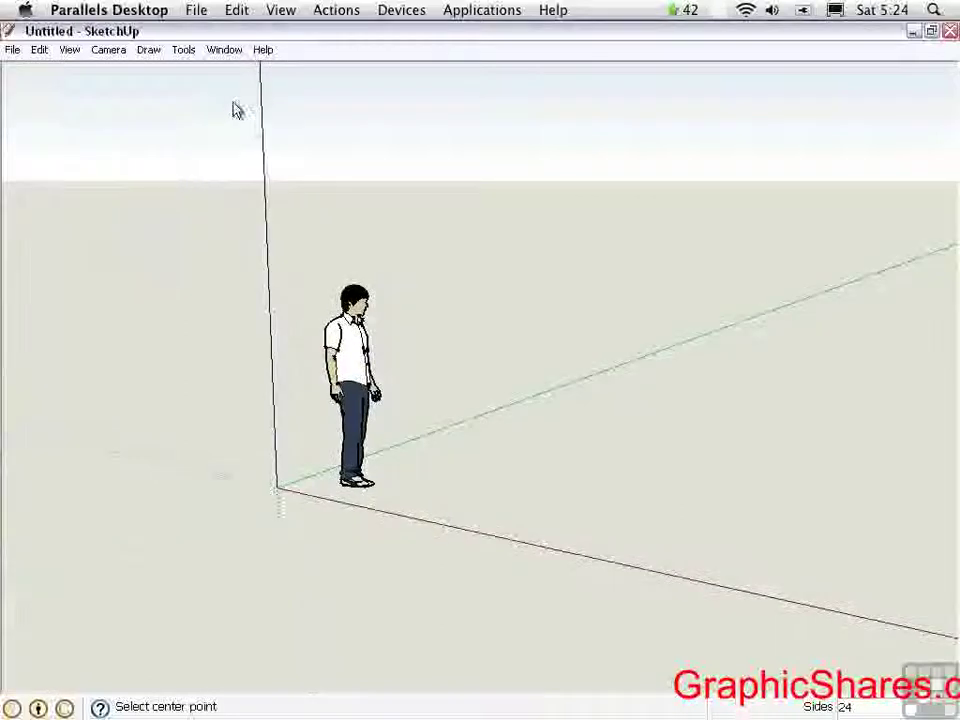
pyautogui.click(257, 110)
# - Show the Large Tool Set toolbar again
pyautogui.click(69, 49)
pyautogui.moveTo(79, 75)
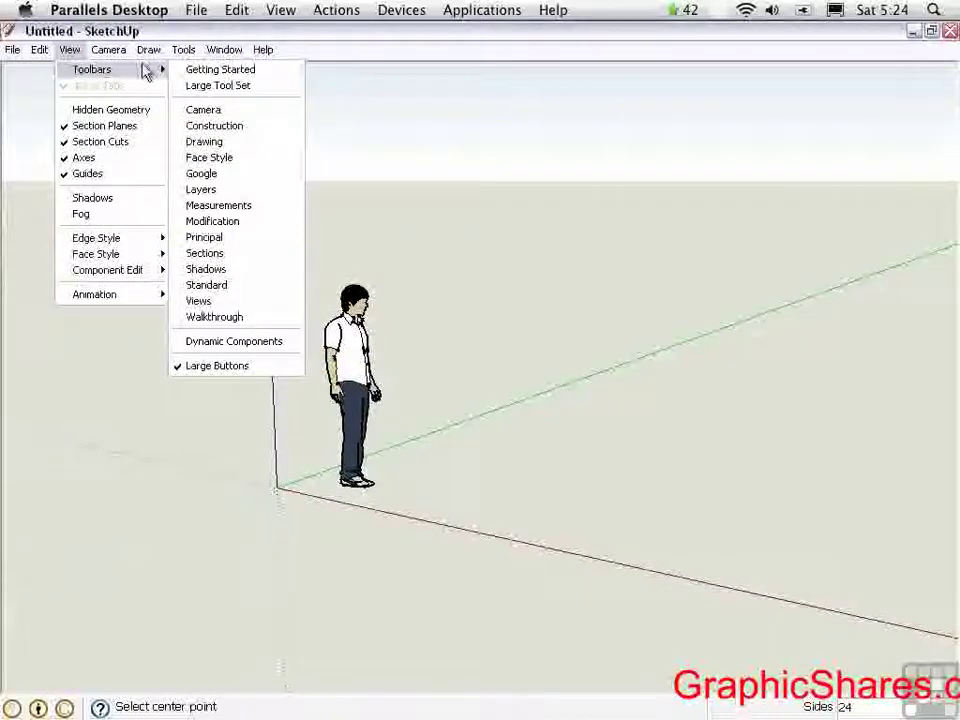
pyautogui.click(195, 86)
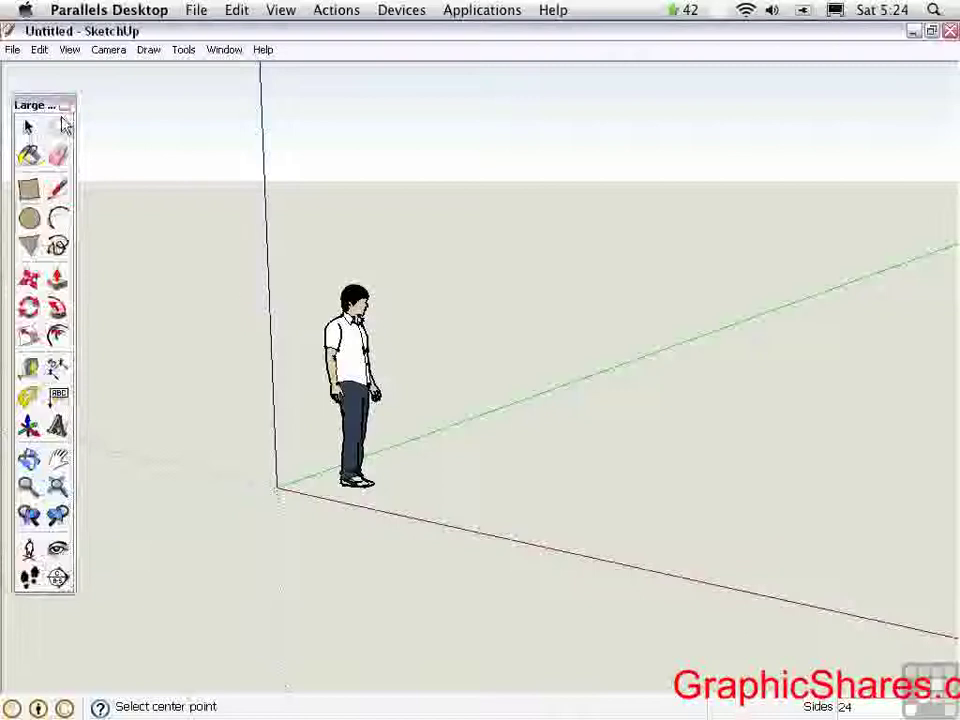